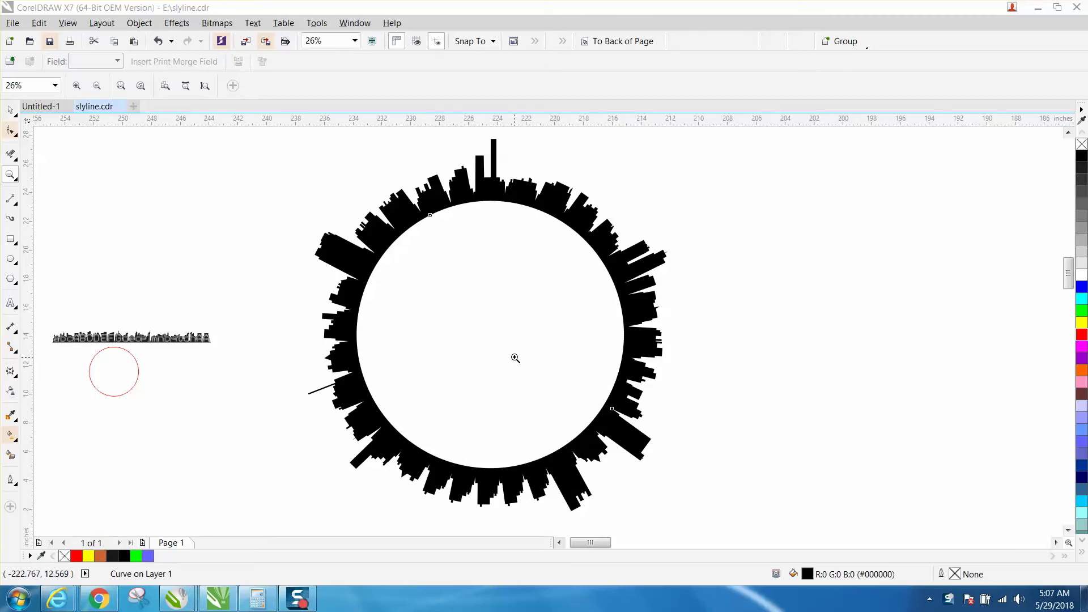
# Zoom around the drawing to inspect the skyline ring and the small red objects.
pyautogui.click(10, 109)
pyautogui.press('F4')
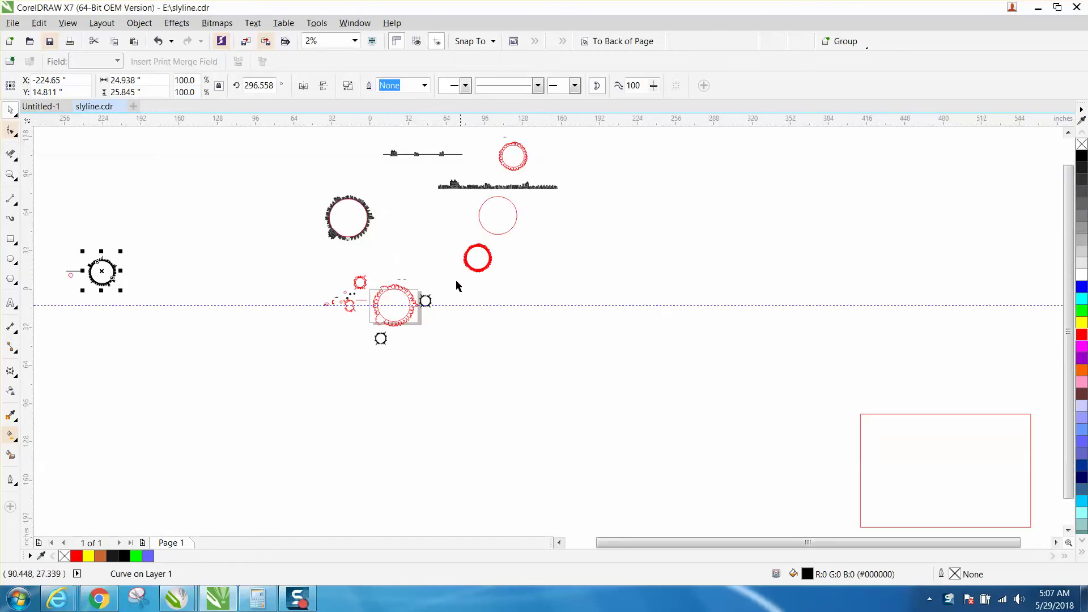
pyautogui.click(11, 175)
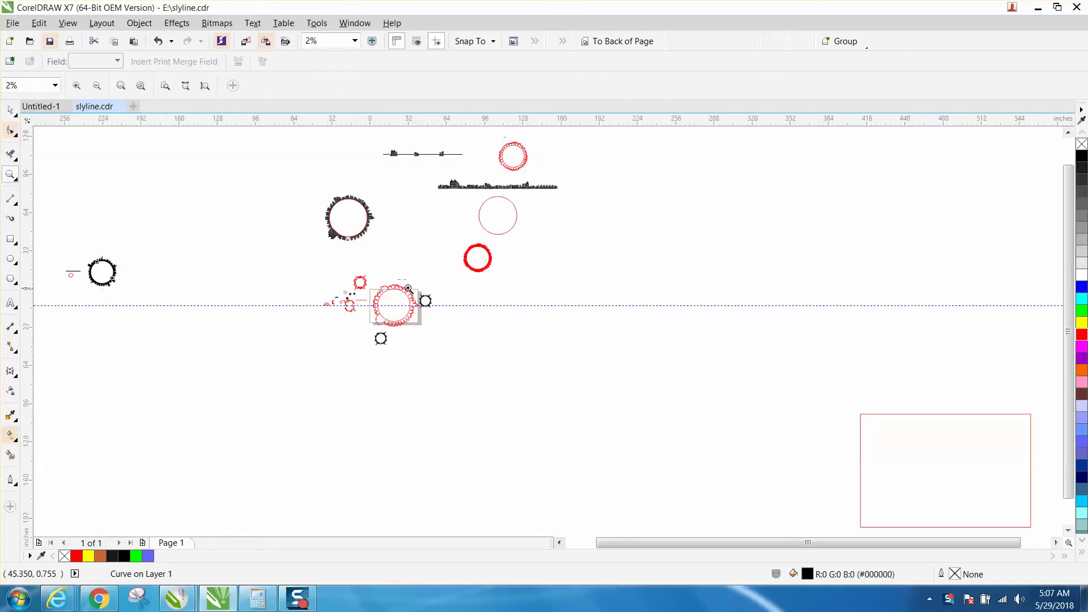
pyautogui.moveTo(408, 284); pyautogui.dragTo(457, 317)
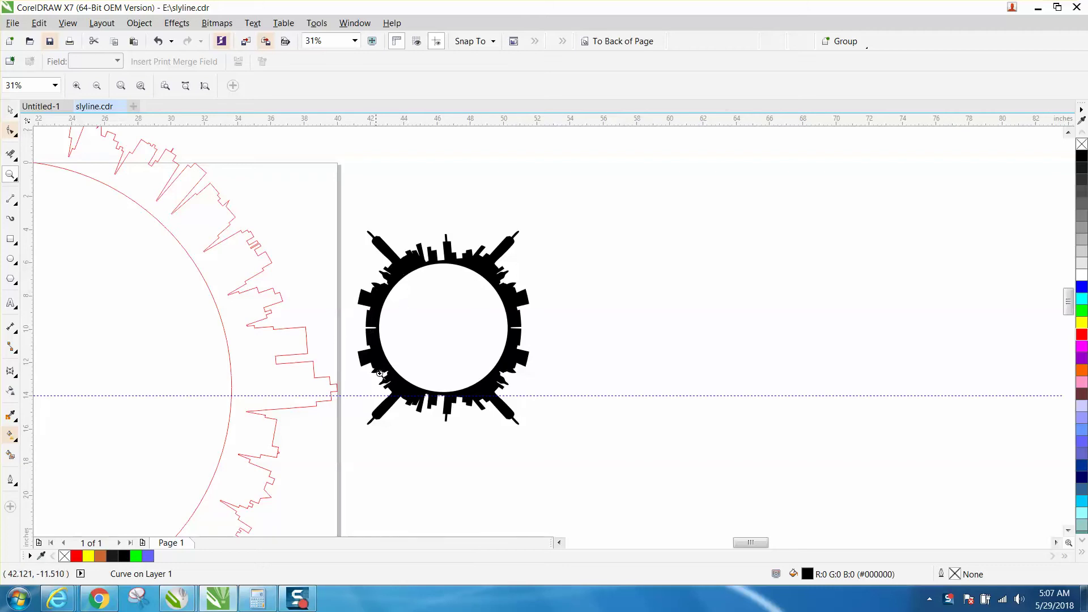
pyautogui.rightClick(508, 333)
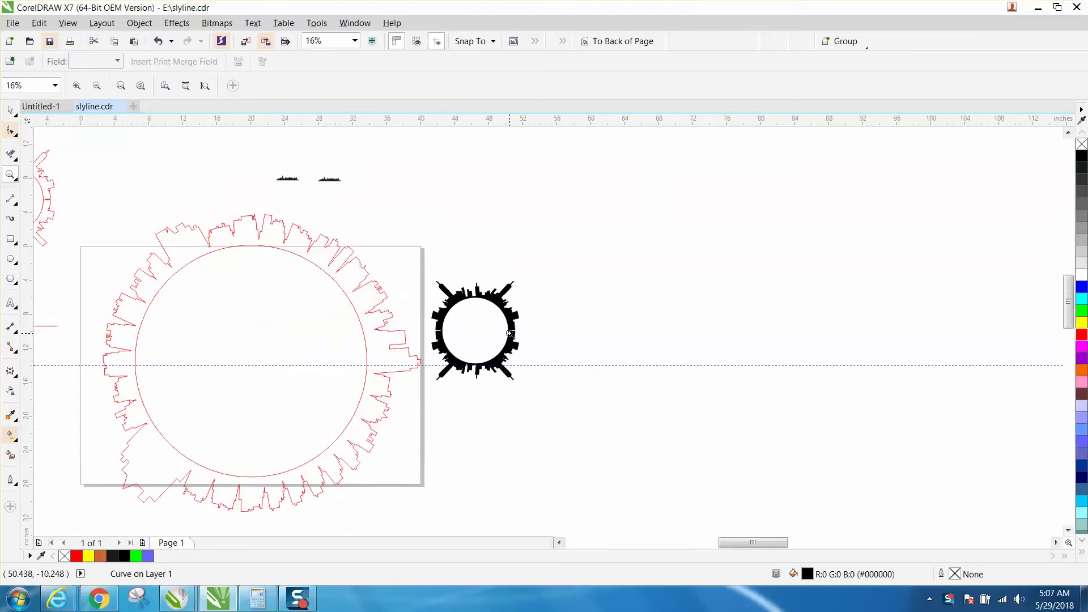
pyautogui.rightClick(513, 336)
pyautogui.rightClick(514, 337)
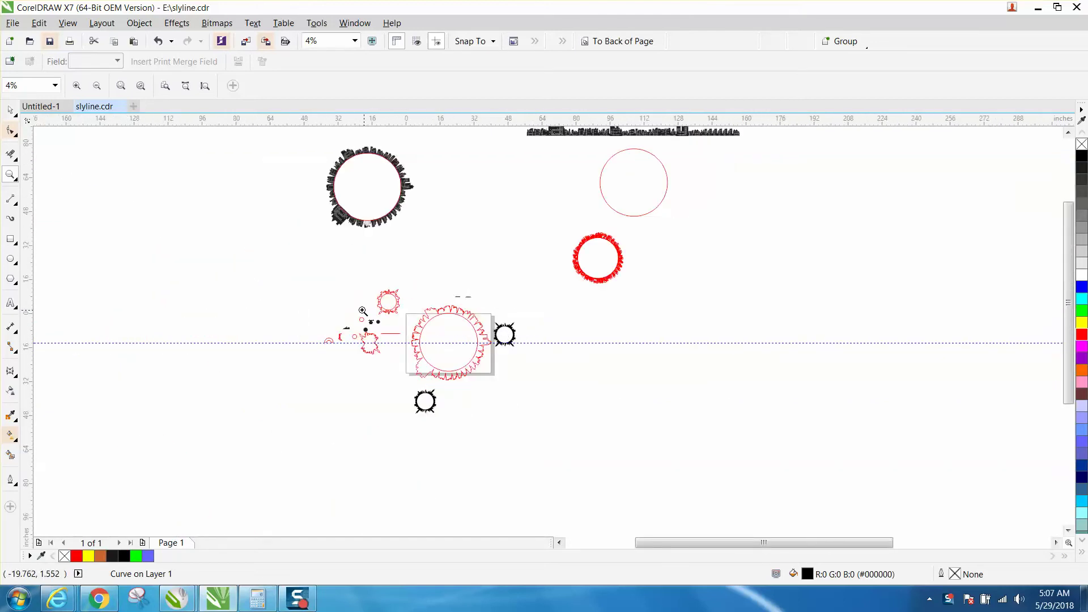
pyautogui.moveTo(363, 311); pyautogui.dragTo(403, 339)
pyautogui.scroll(-5, 403, 335)
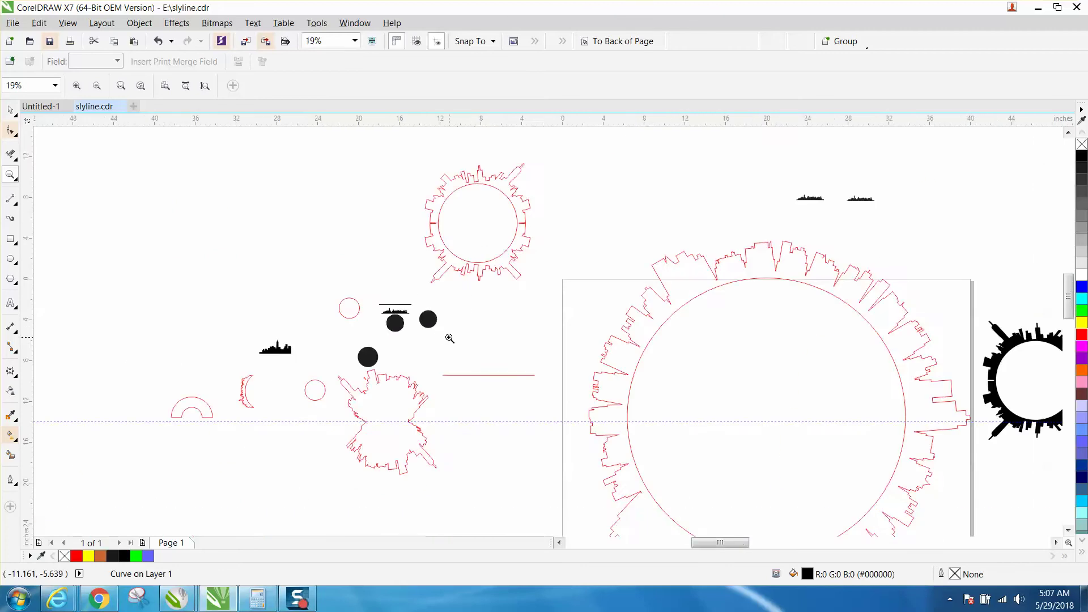
pyautogui.scroll(-2, 455, 338)
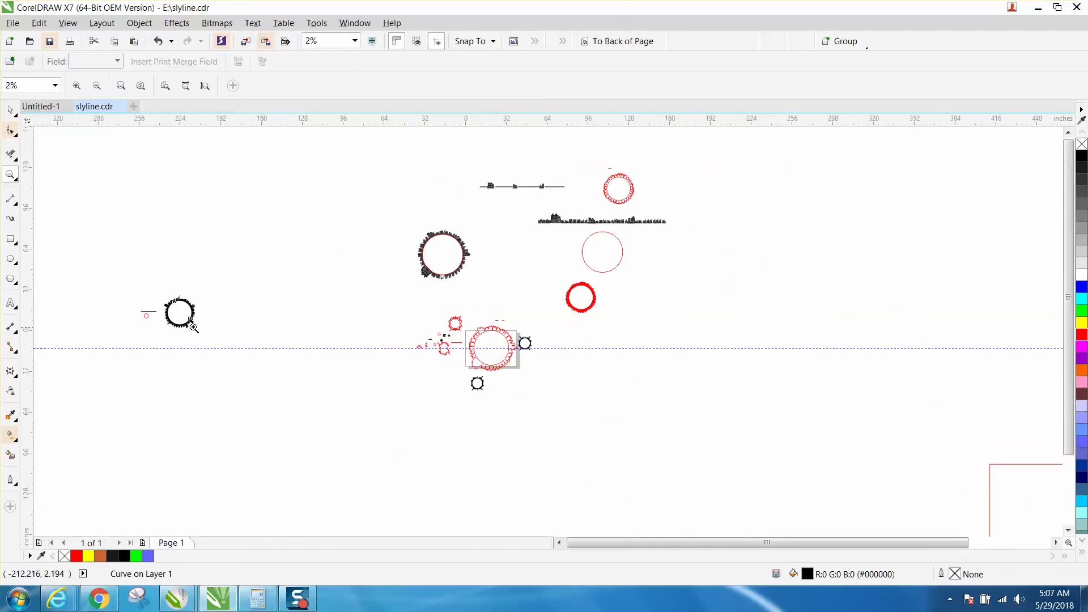
pyautogui.moveTo(130, 295); pyautogui.dragTo(266, 350)
# Move the skyline ring slightly lower on the page.
pyautogui.click(10, 109)
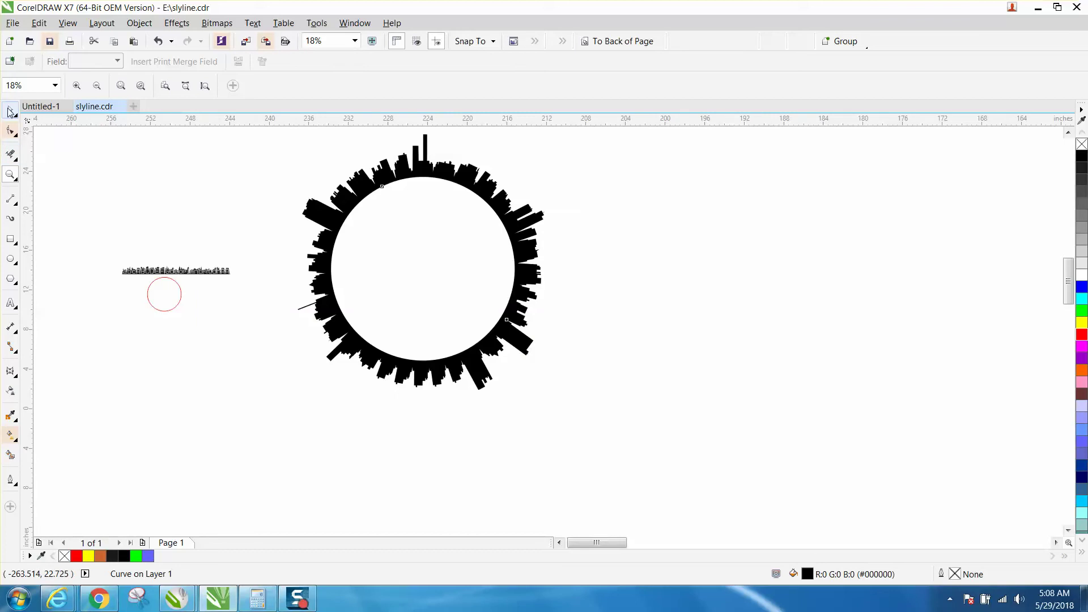
pyautogui.click(229, 179)
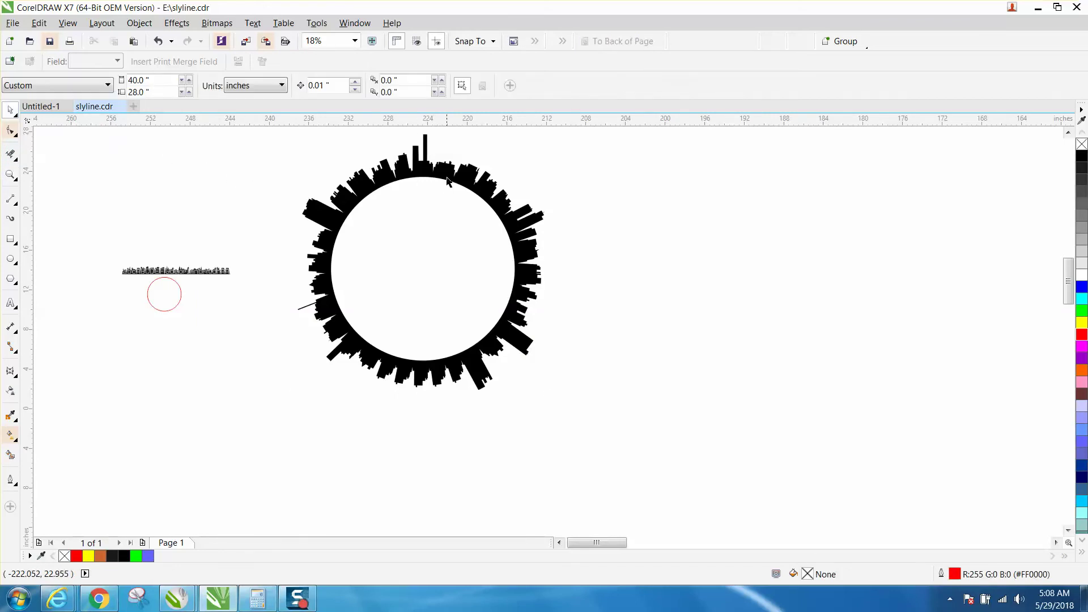
pyautogui.moveTo(447, 179); pyautogui.dragTo(451, 187)
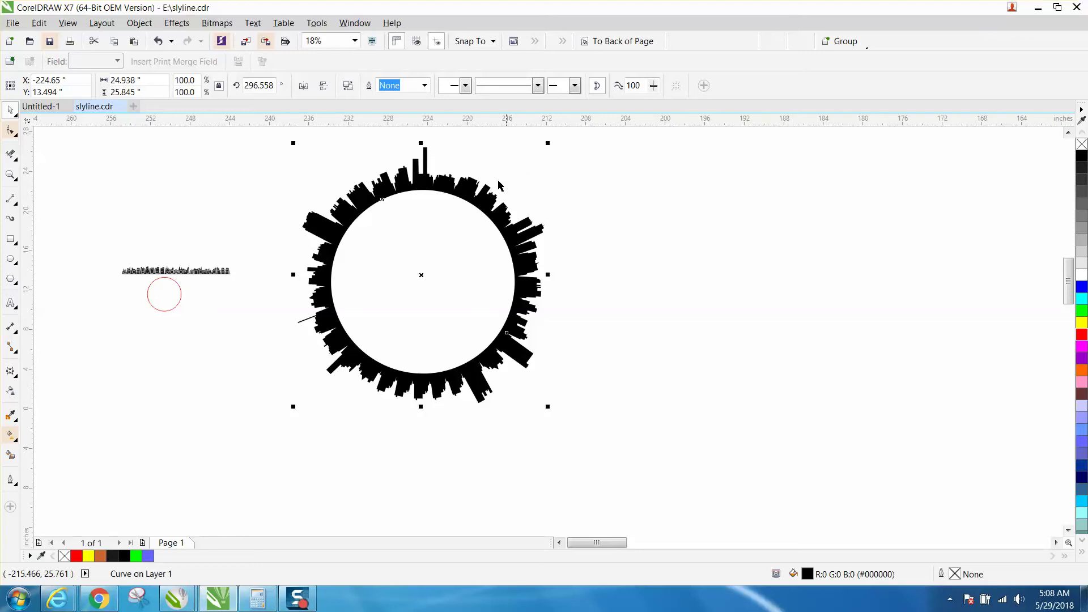
# Zoom in close on the Skyline text and the red circle.
pyautogui.click(11, 175)
pyautogui.moveTo(106, 244); pyautogui.dragTo(294, 333)
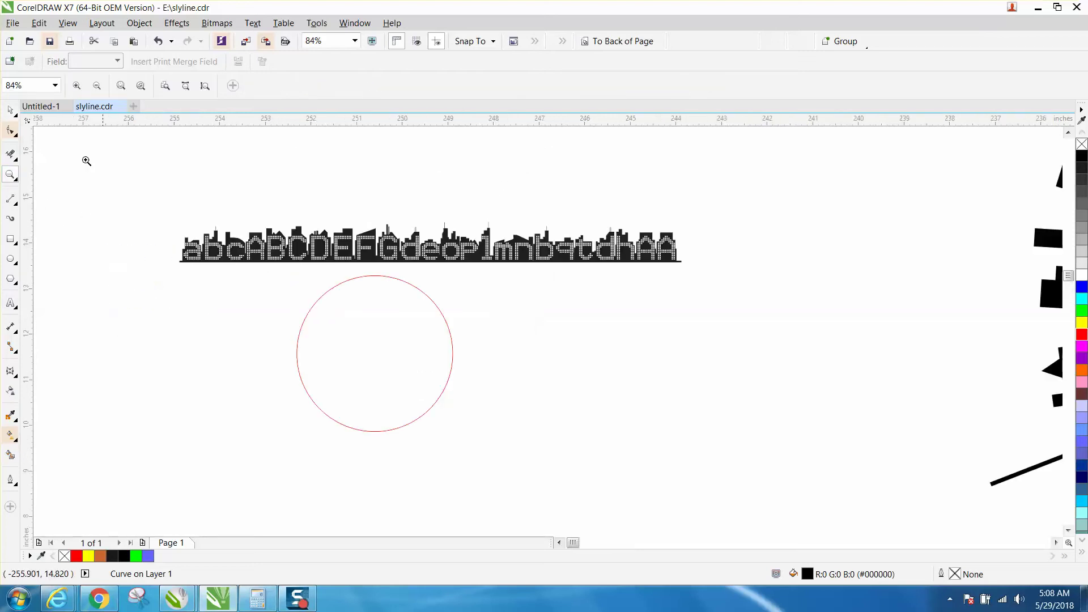
pyautogui.press('space')
pyautogui.moveTo(57, 598)
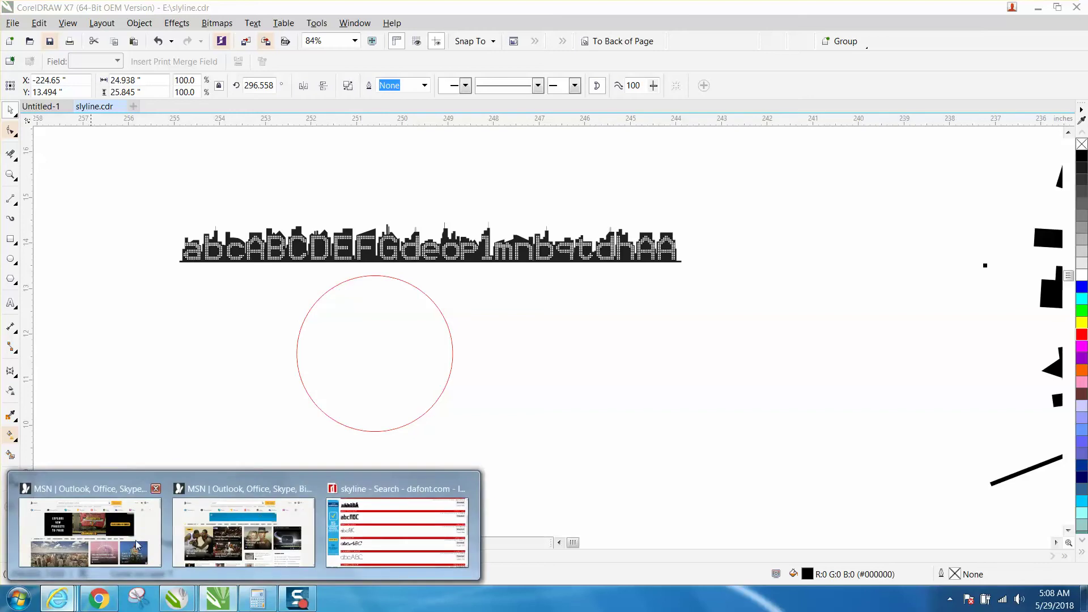
pyautogui.click(359, 520)
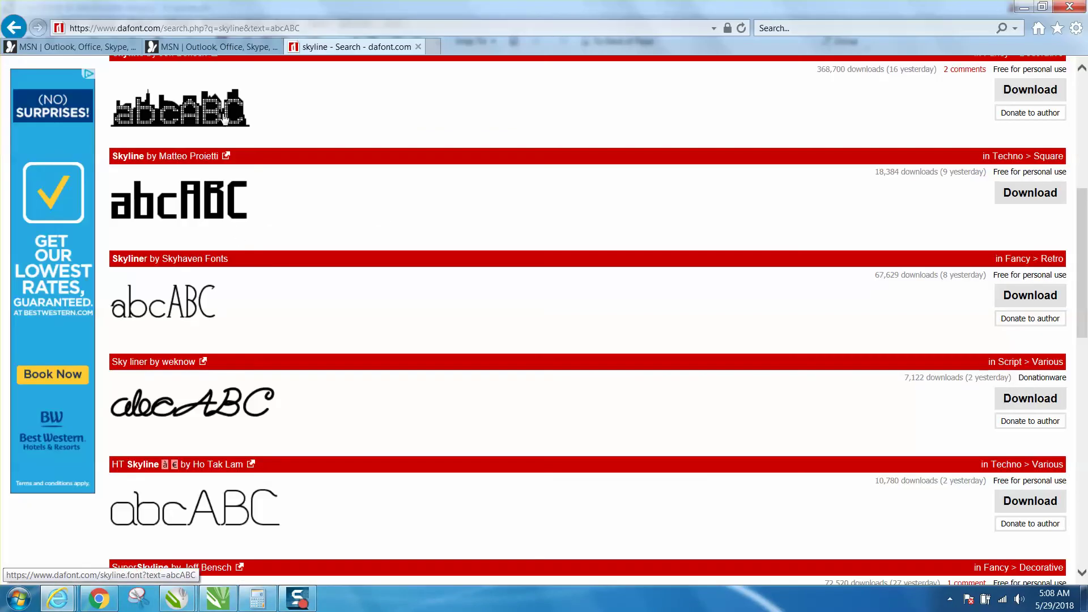
pyautogui.scroll(-12, 233, 136)
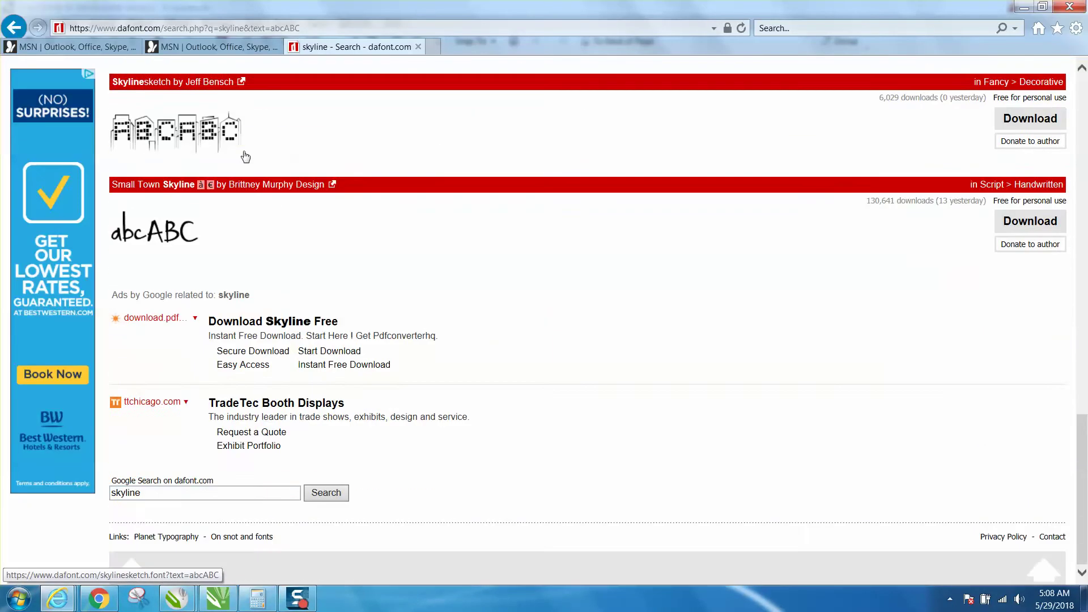
pyautogui.scroll(14, 245, 156)
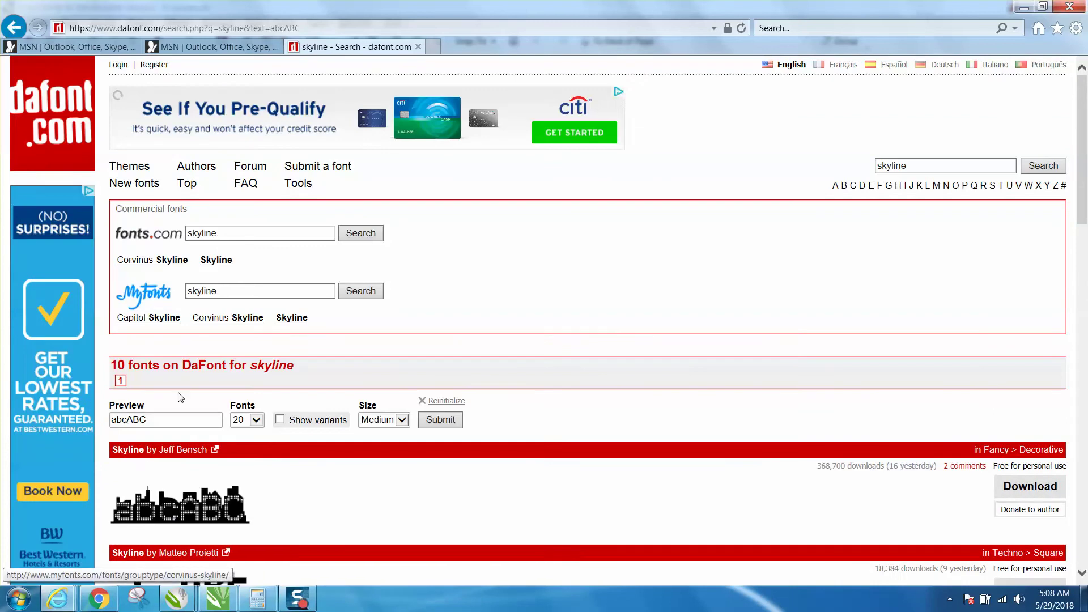
pyautogui.click(218, 599)
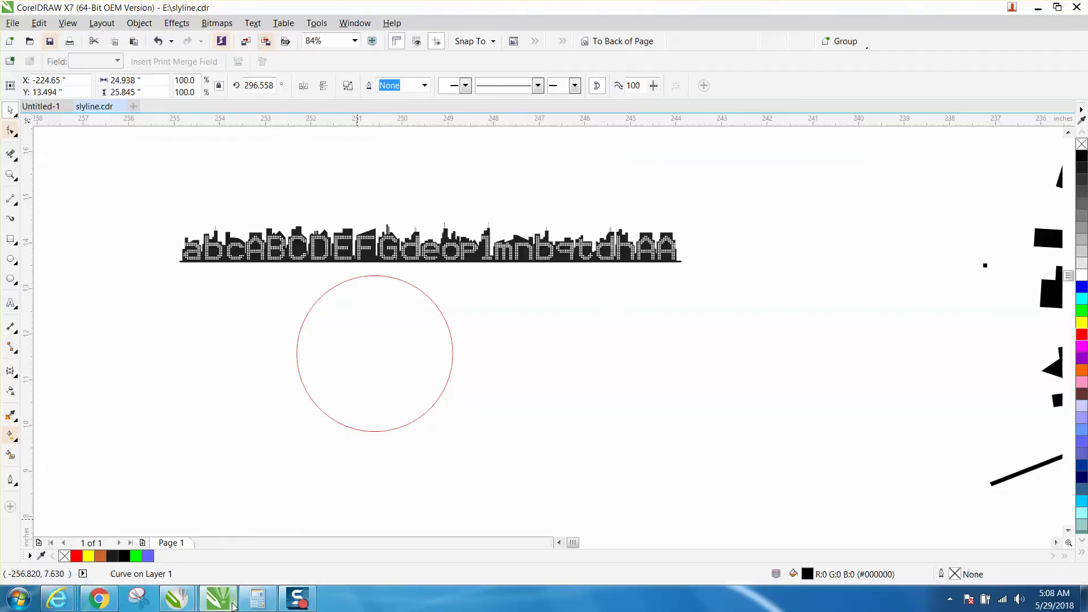
# Select the Skyline text, then select the red circle.
pyautogui.click(15, 114)
pyautogui.click(342, 246)
pyautogui.click(344, 245)
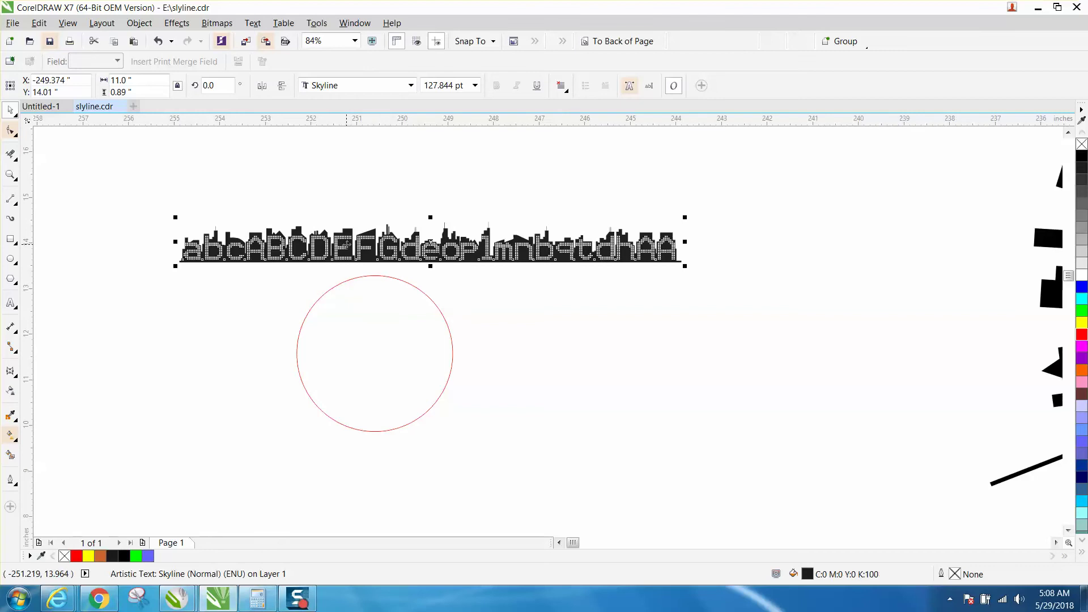
pyautogui.click(420, 290)
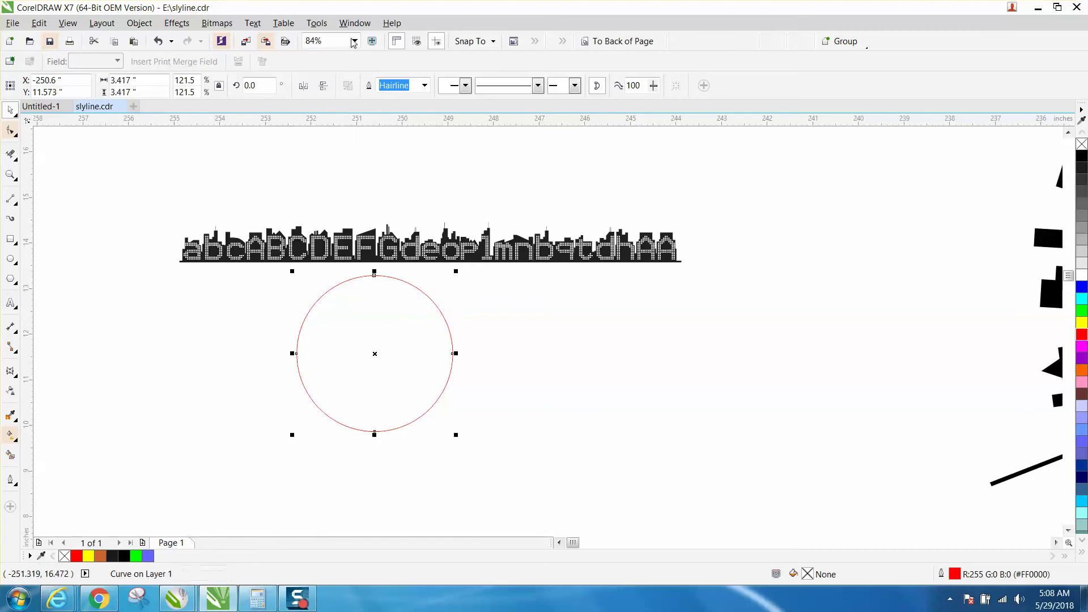
# Show the circle's curve details in Object Properties, then select the Skyline text.
pyautogui.click(355, 24)
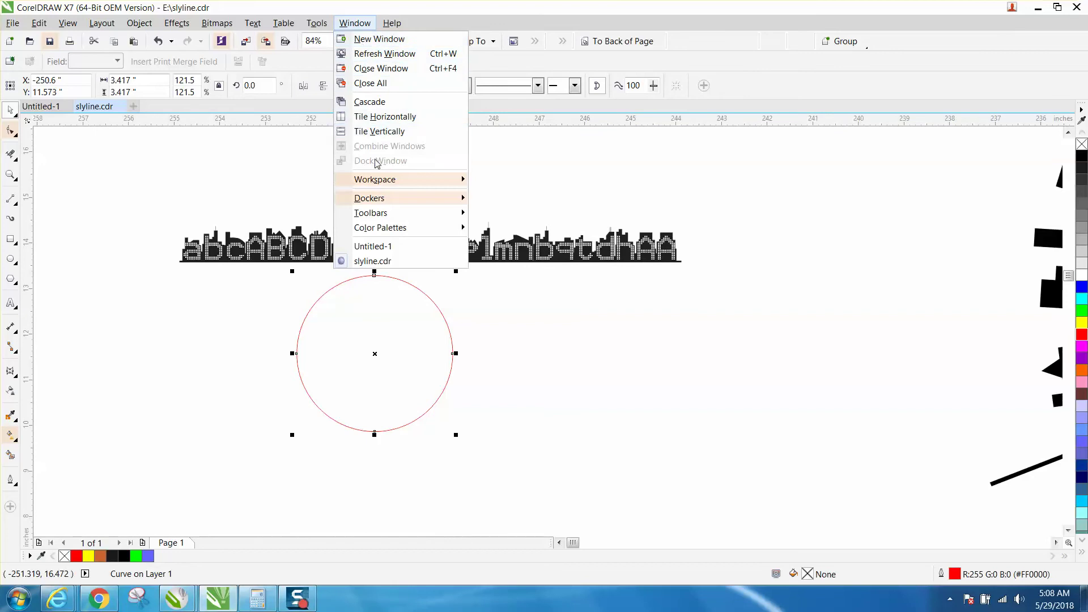
pyautogui.moveTo(388, 201)
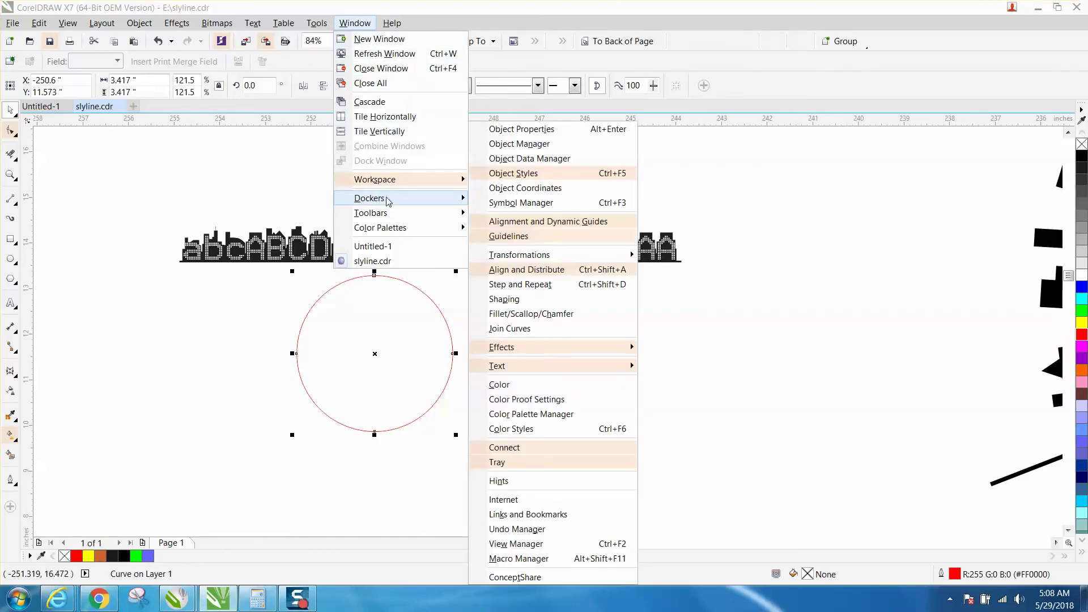
pyautogui.click(507, 131)
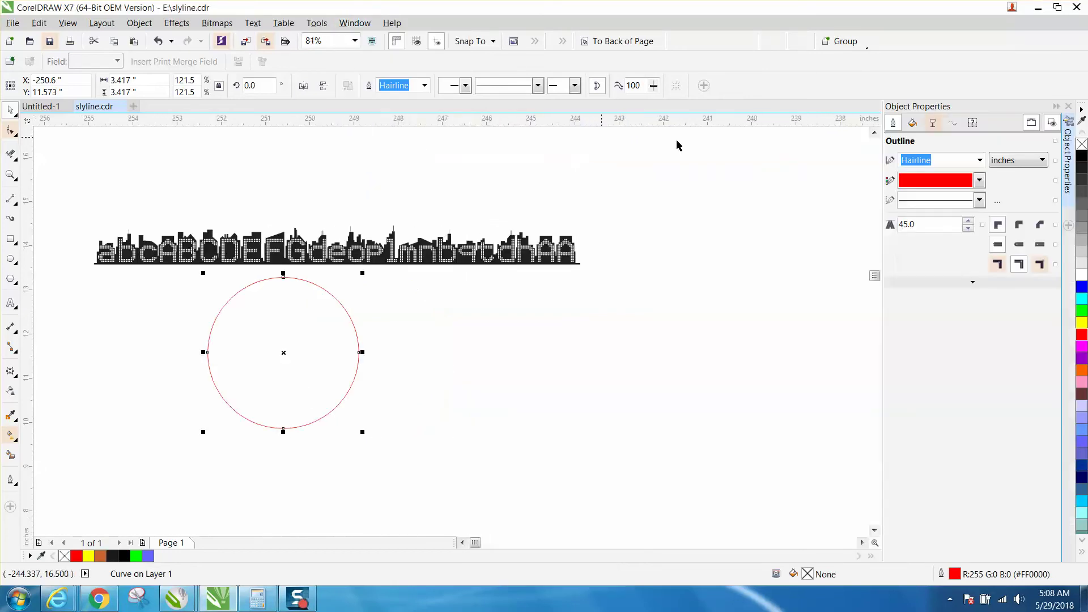
pyautogui.click(955, 124)
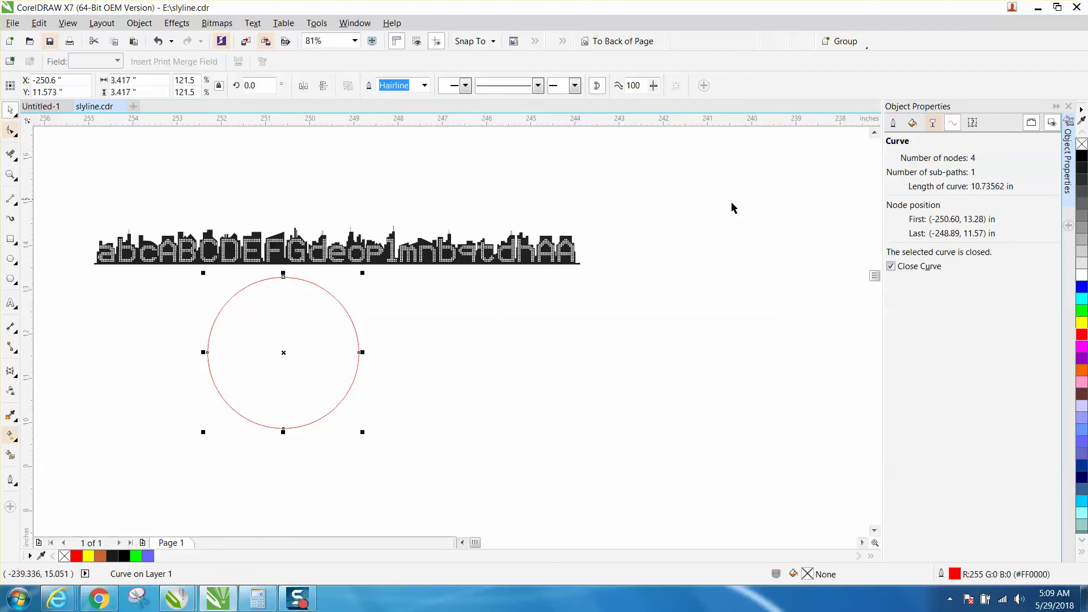
pyautogui.click(466, 250)
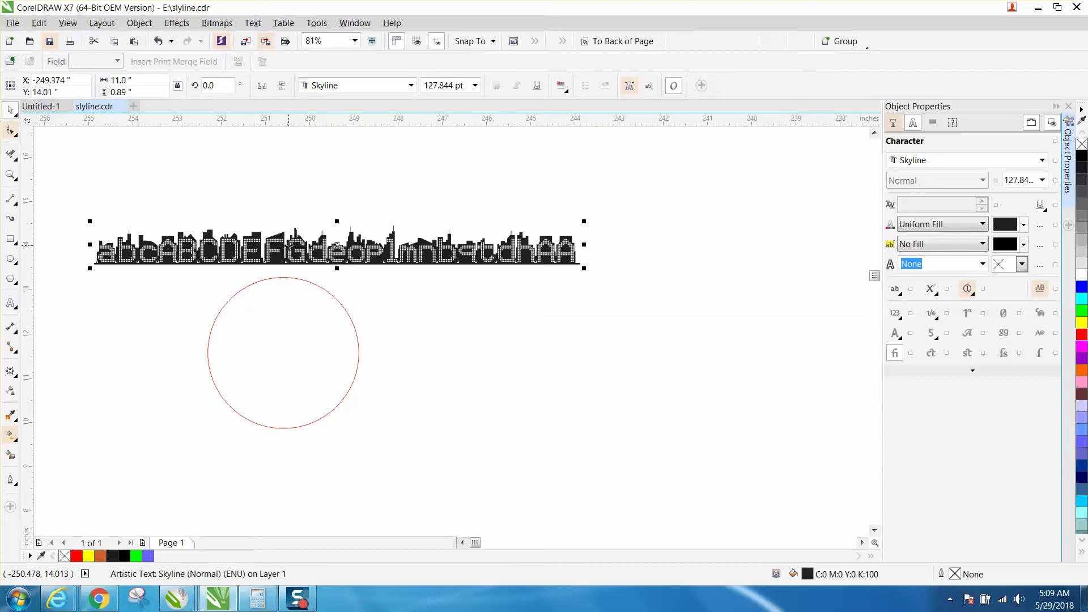
pyautogui.click(260, 26)
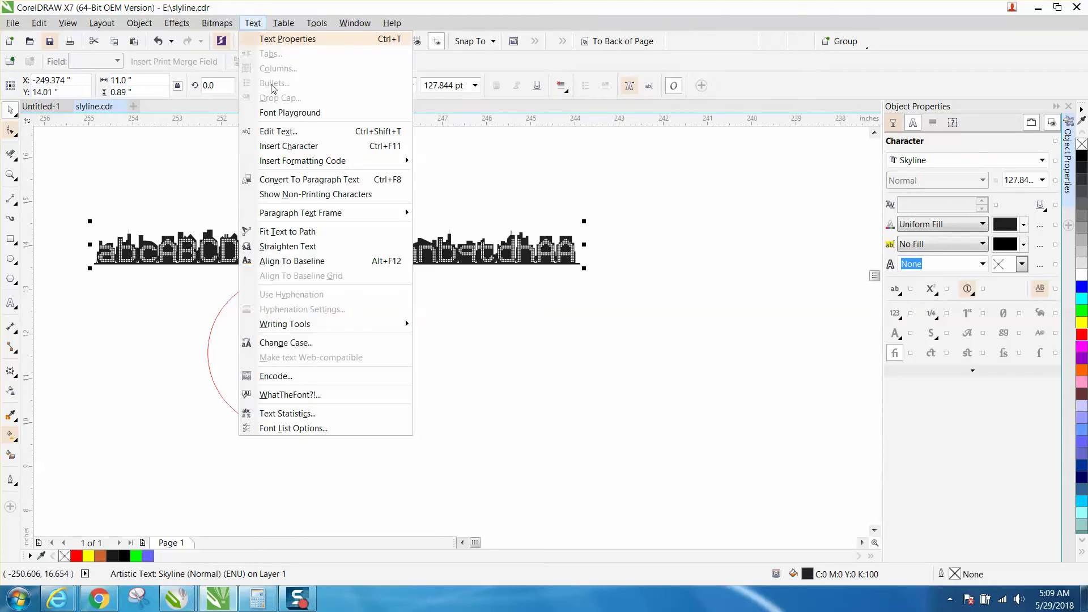
pyautogui.click(283, 236)
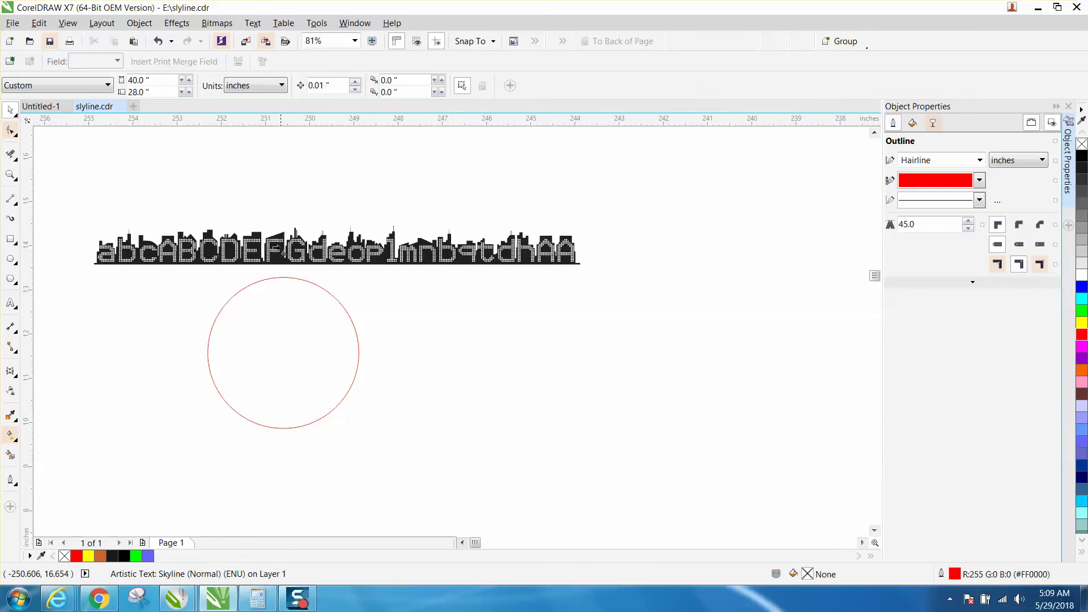
pyautogui.click(286, 280)
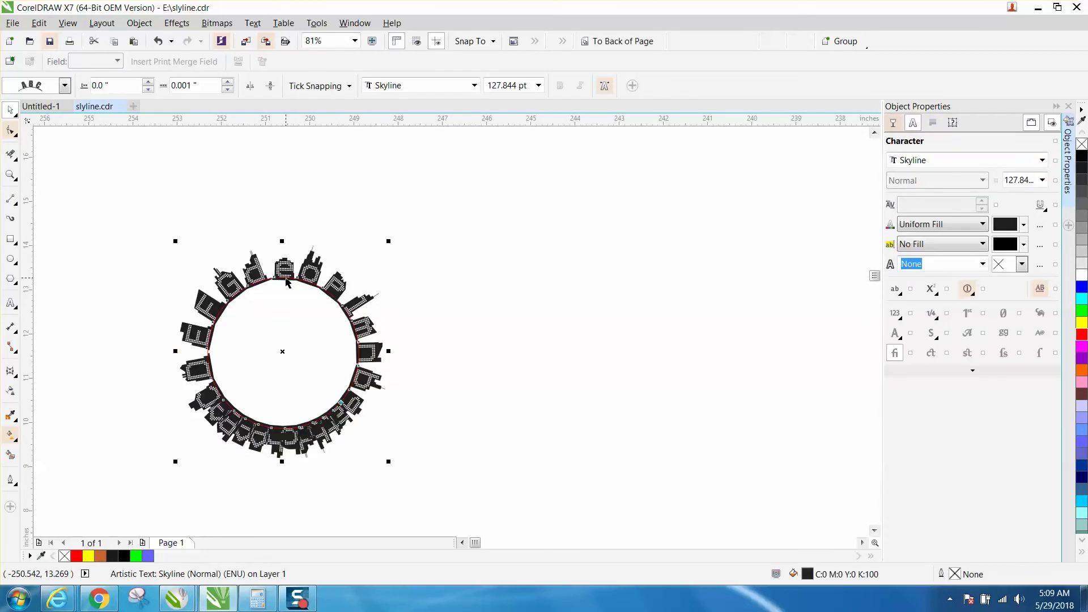
pyautogui.click(10, 174)
pyautogui.moveTo(203, 229); pyautogui.dragTo(383, 322)
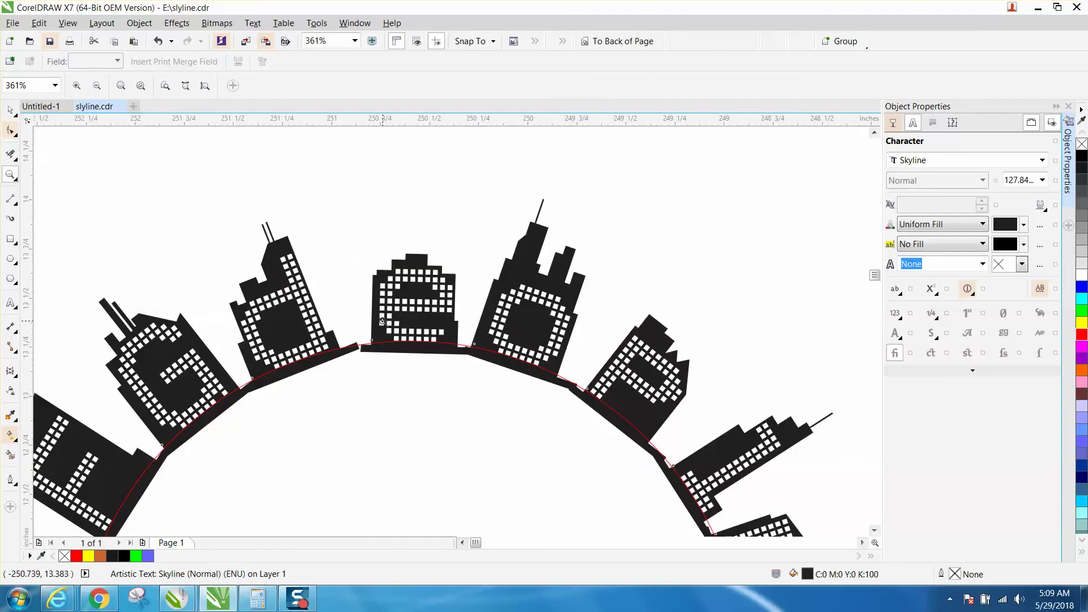
pyautogui.scroll(-2, 298, 278)
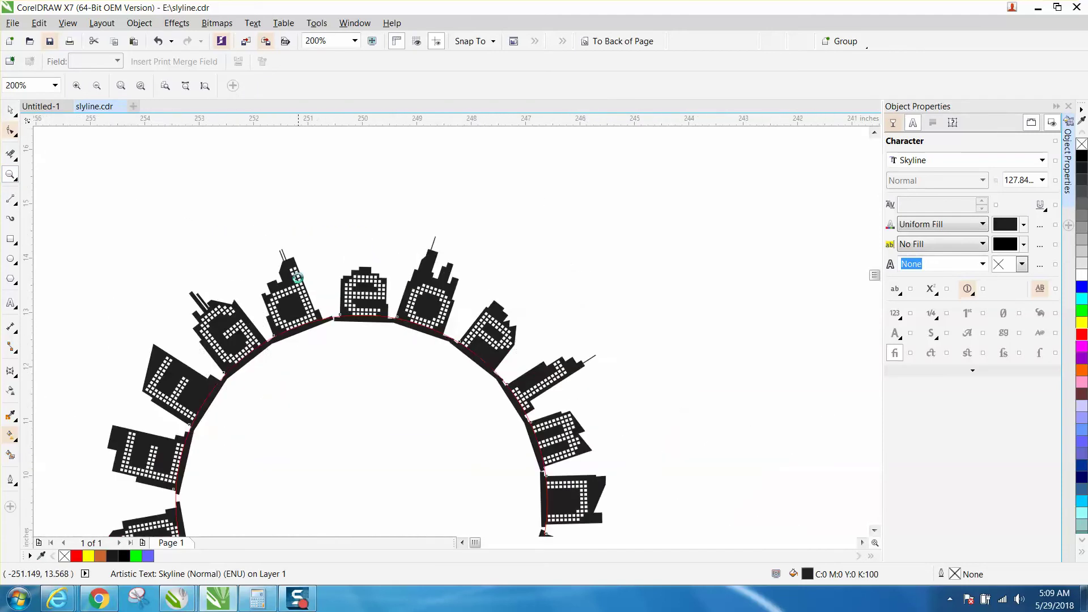
pyautogui.scroll(-2, 298, 278)
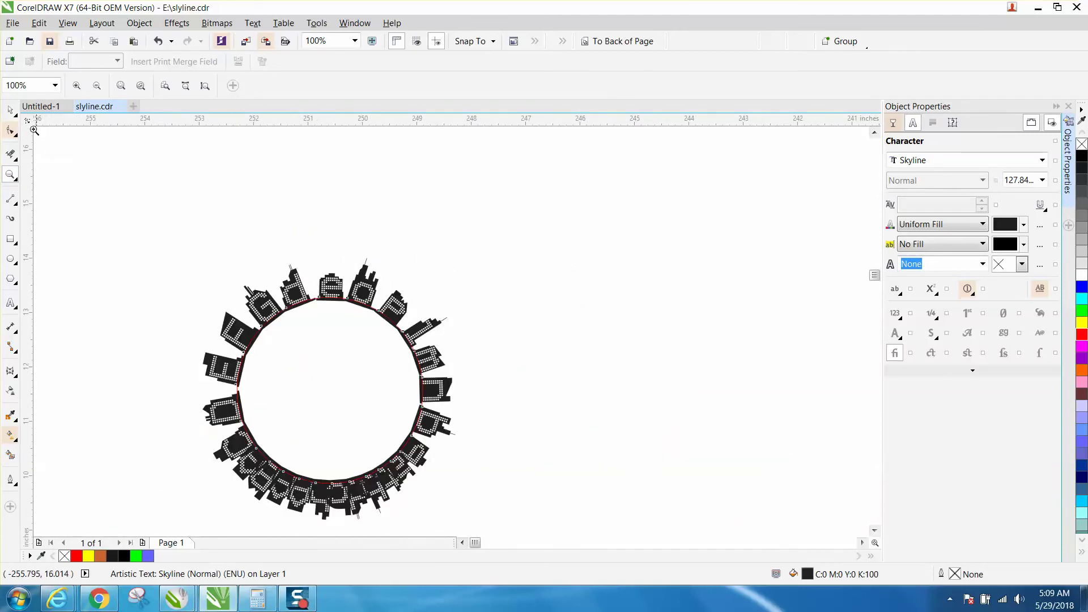
pyautogui.click(159, 40)
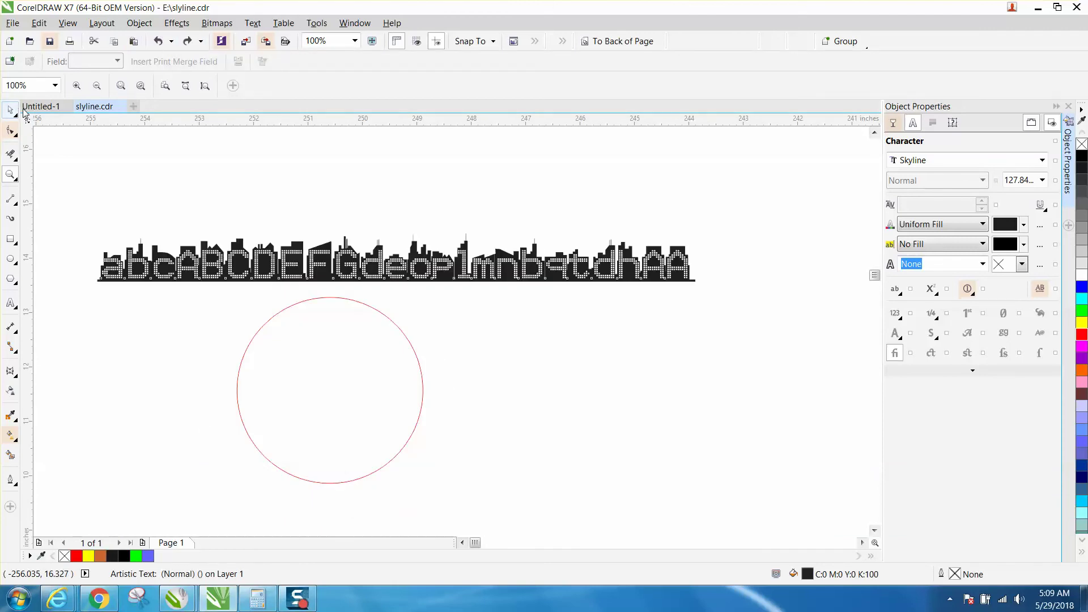
# Set the Skyline text in the SuperSkyline font and move it left.
pyautogui.click(411, 86)
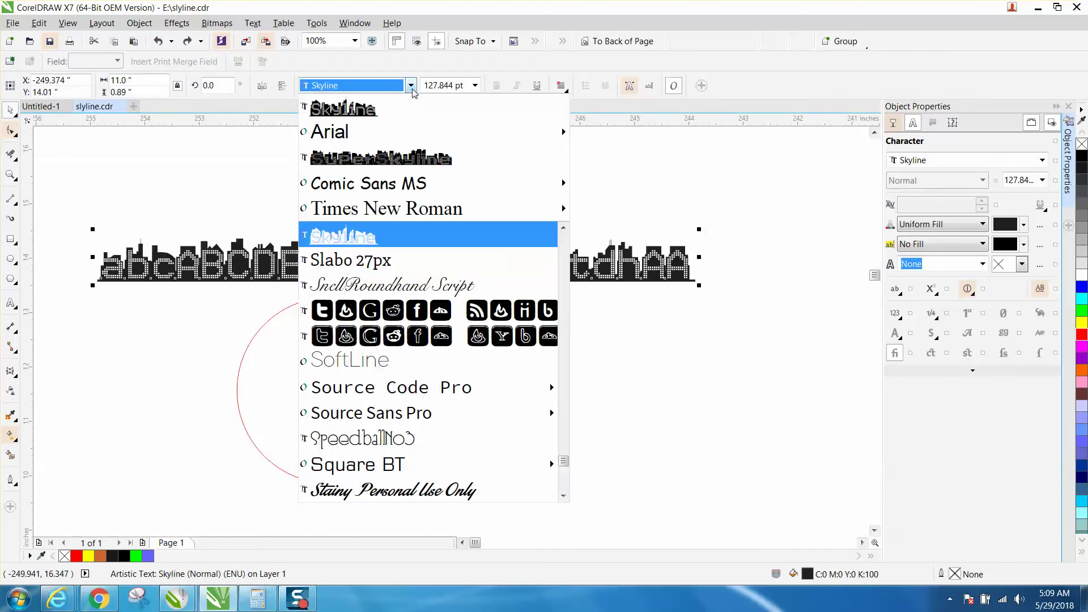
pyautogui.click(377, 163)
pyautogui.scroll(-2, 306, 163)
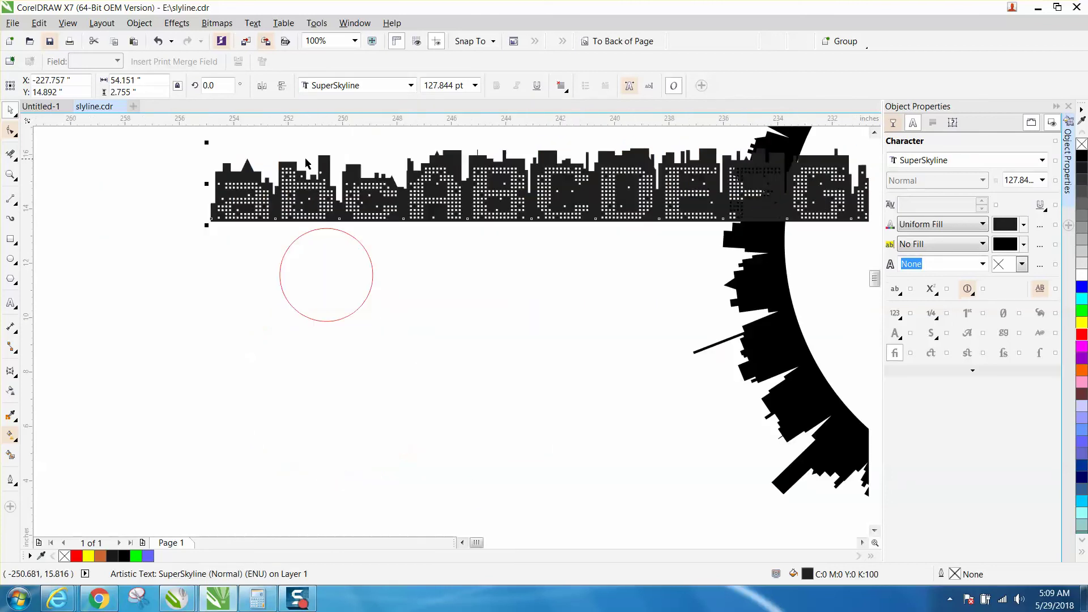
pyautogui.scroll(-2, 306, 164)
pyautogui.moveTo(501, 178); pyautogui.dragTo(459, 178)
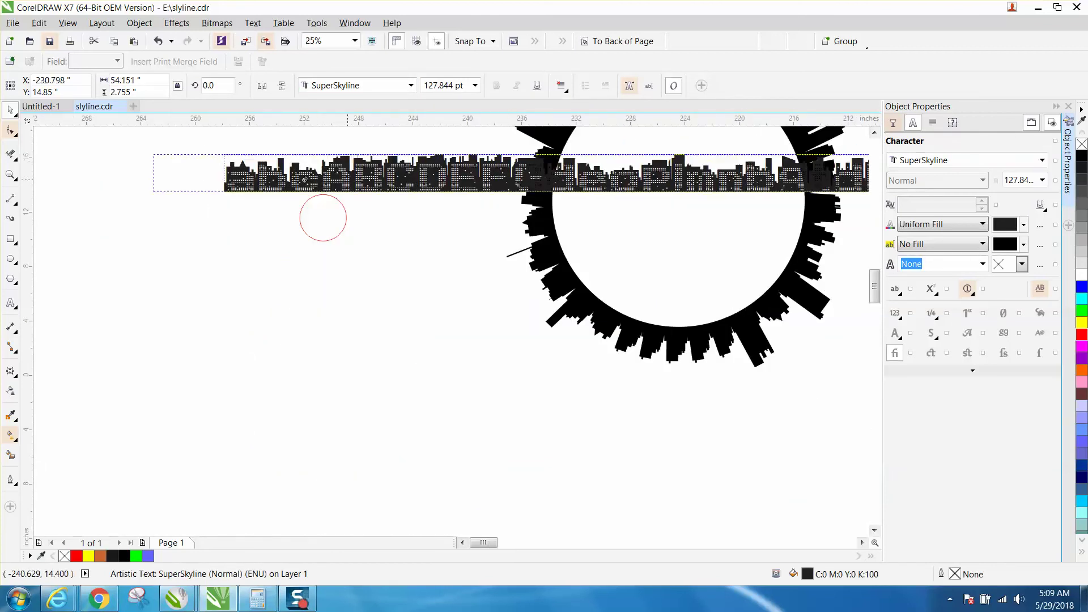
pyautogui.moveTo(306, 181); pyautogui.dragTo(310, 170)
# Resize the text to 11 inches wide and place it above the red circle.
pyautogui.moveTo(158, 83); pyautogui.dragTo(93, 101)
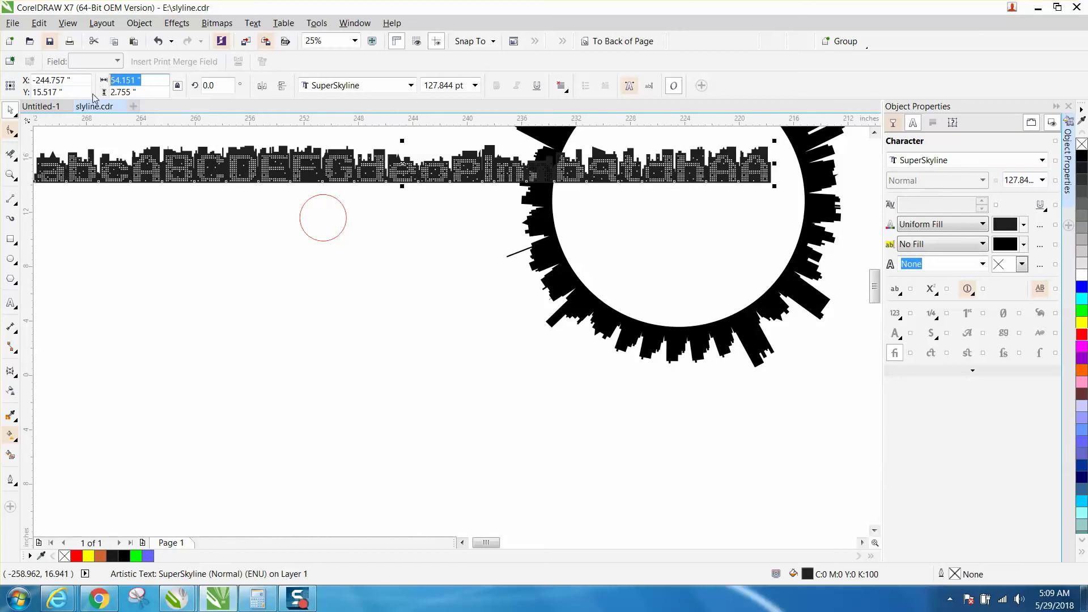
pyautogui.write('11')
pyautogui.press('Return')
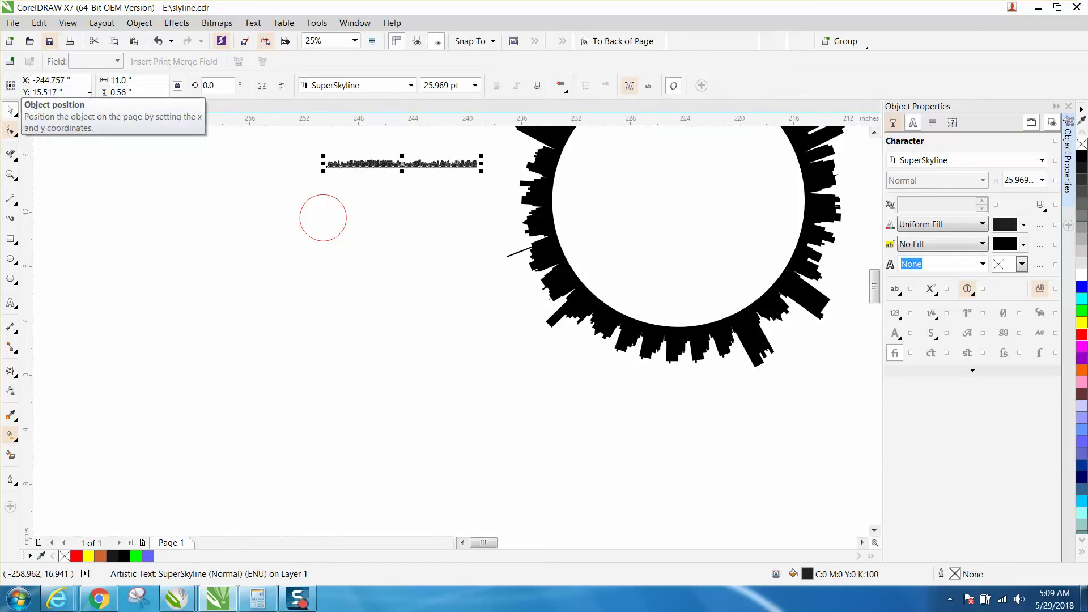
pyautogui.moveTo(397, 165); pyautogui.dragTo(312, 182)
pyautogui.click(12, 176)
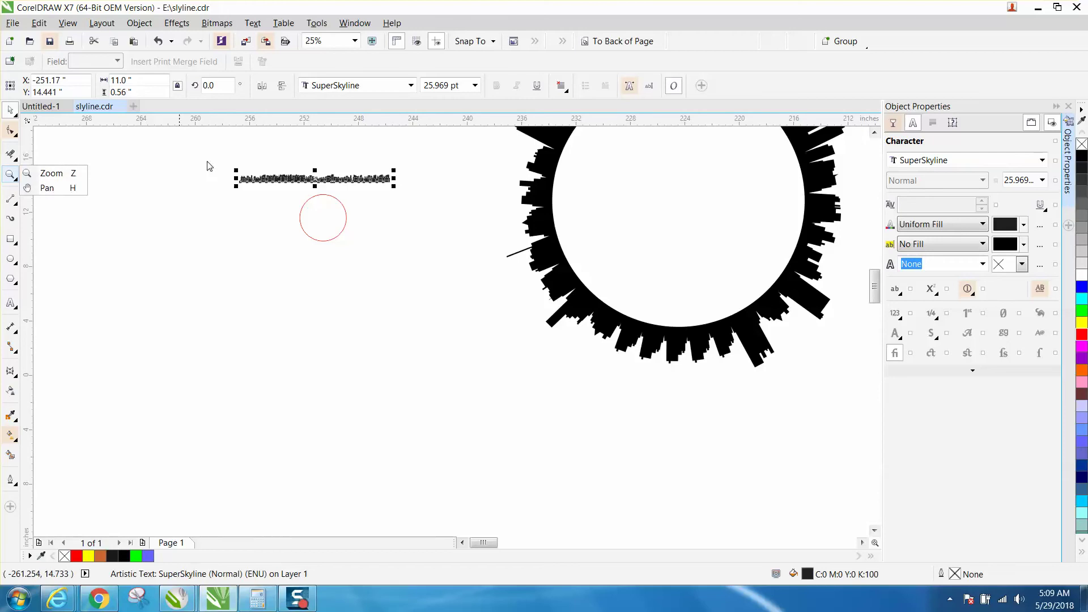
# Fit the SuperSkyline text to the red circle's path with Text > Fit Text to Path.
pyautogui.click(75, 174)
pyautogui.moveTo(231, 165); pyautogui.dragTo(460, 266)
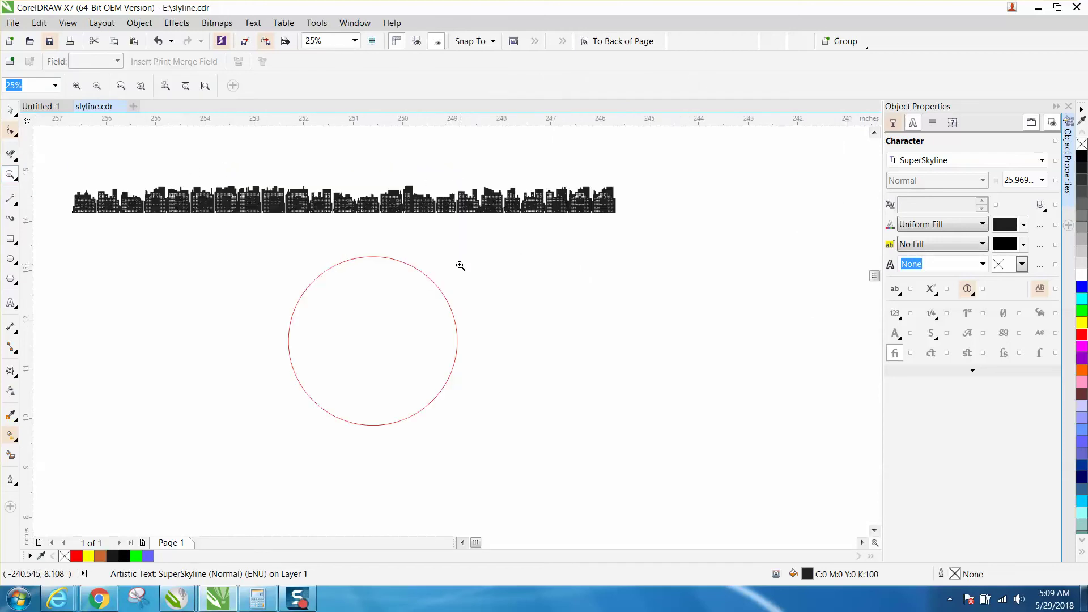
pyautogui.click(10, 109)
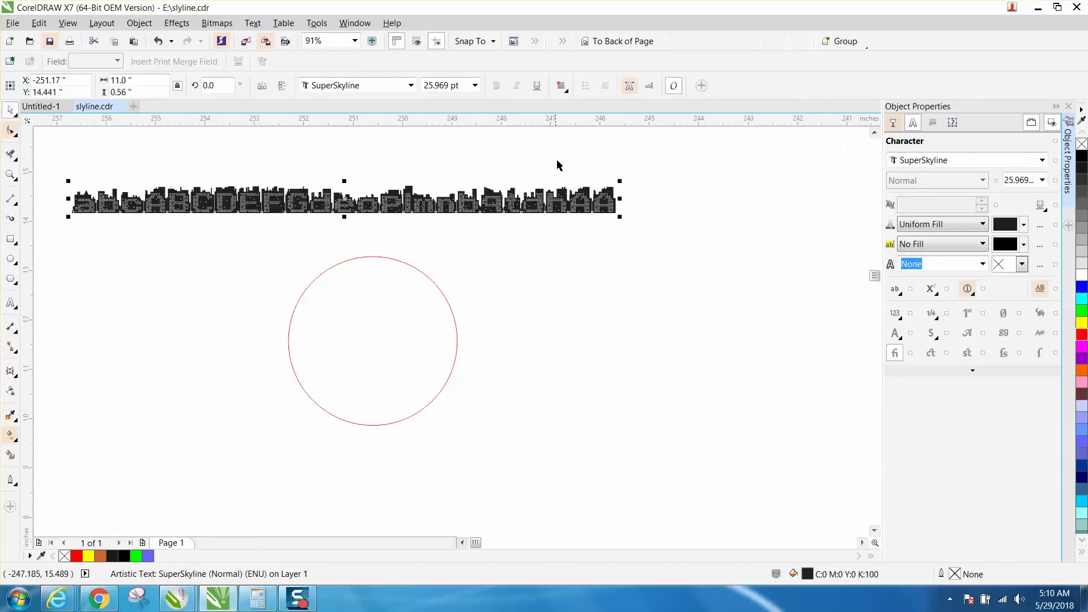
pyautogui.click(253, 23)
pyautogui.click(292, 234)
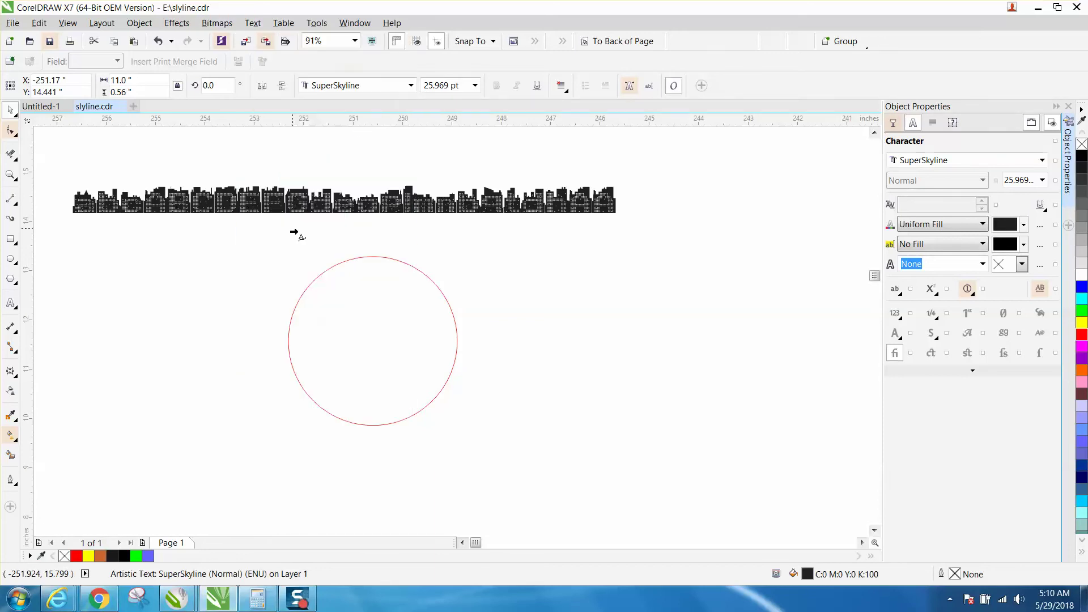
pyautogui.click(367, 258)
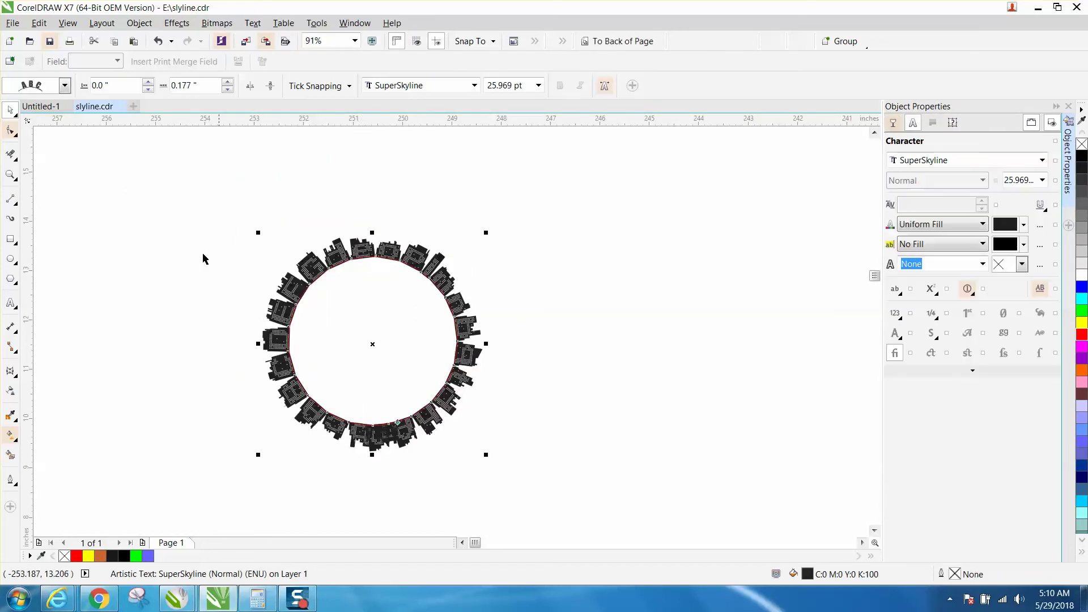
# Zoom in on the bottom of the building ring.
pyautogui.click(12, 176)
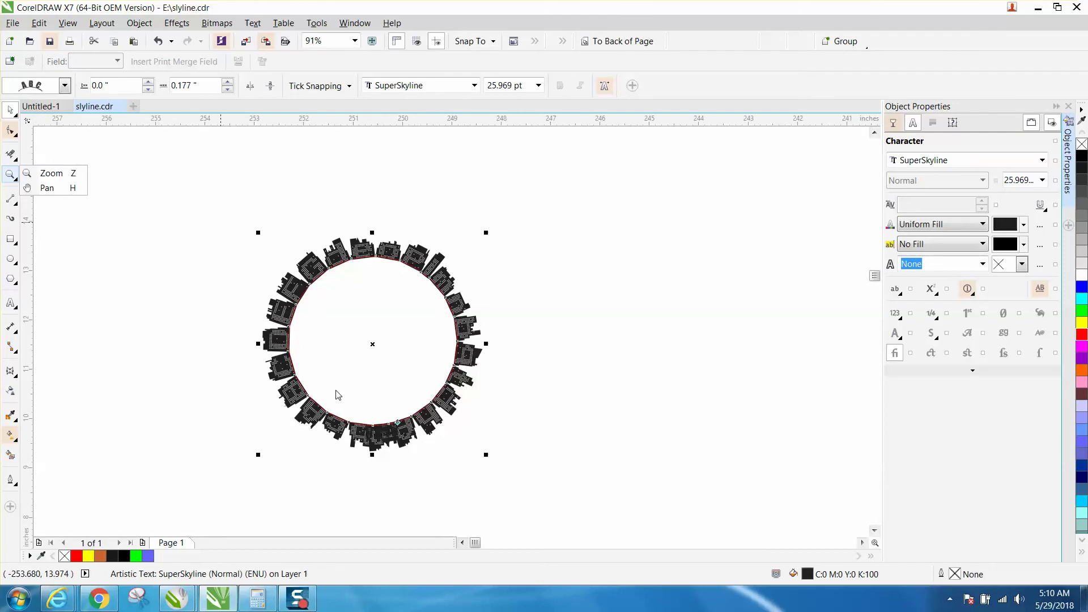
pyautogui.click(68, 173)
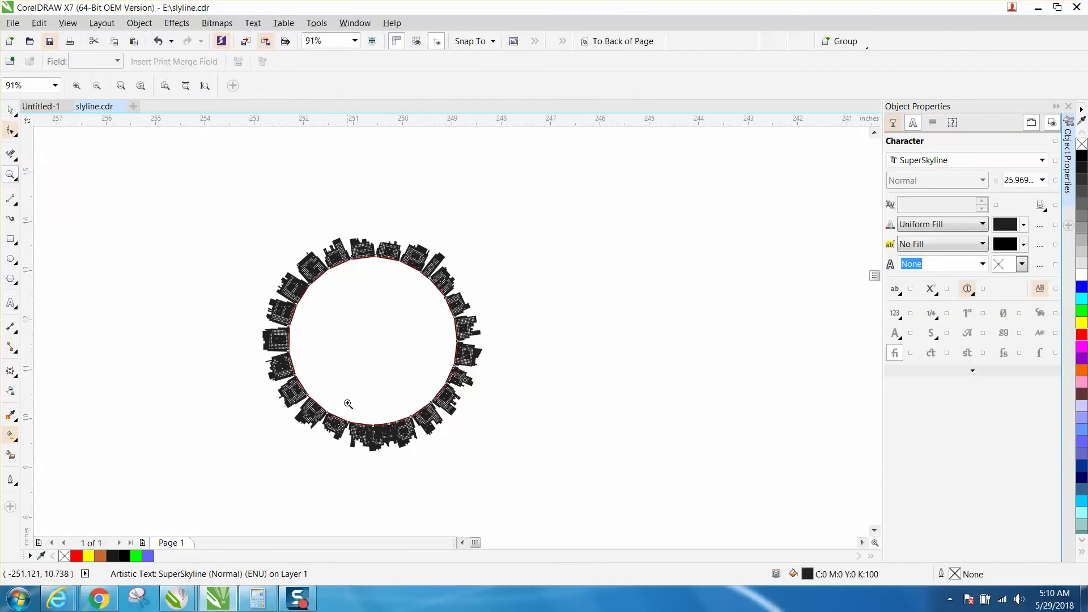
pyautogui.moveTo(350, 406); pyautogui.dragTo(459, 480)
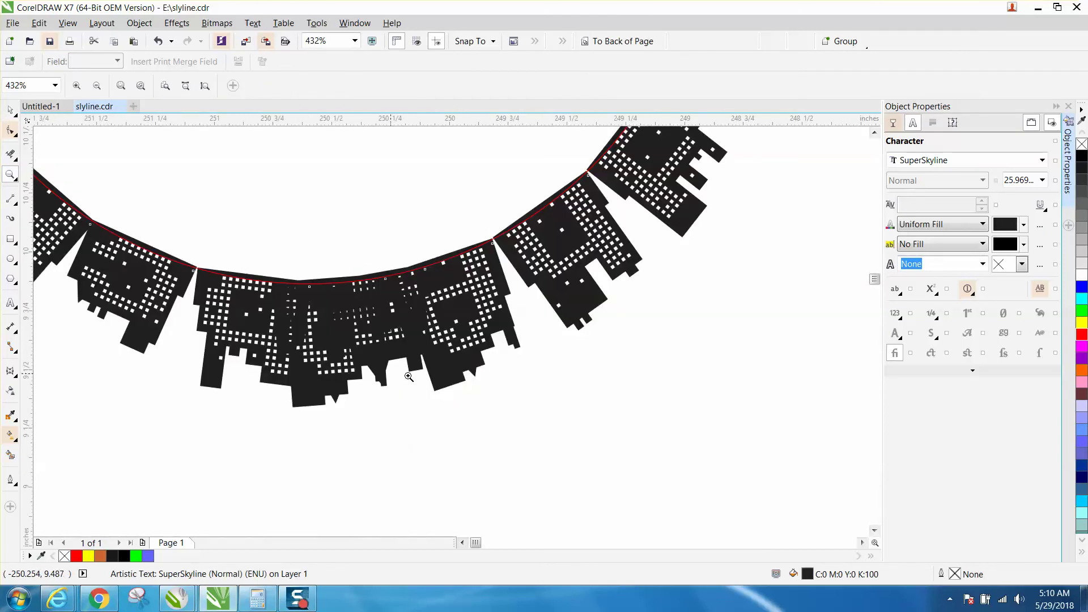
# Undo the text fit and select the red circle to read its curve length.
pyautogui.click(161, 40)
pyautogui.scroll(-3, 503, 301)
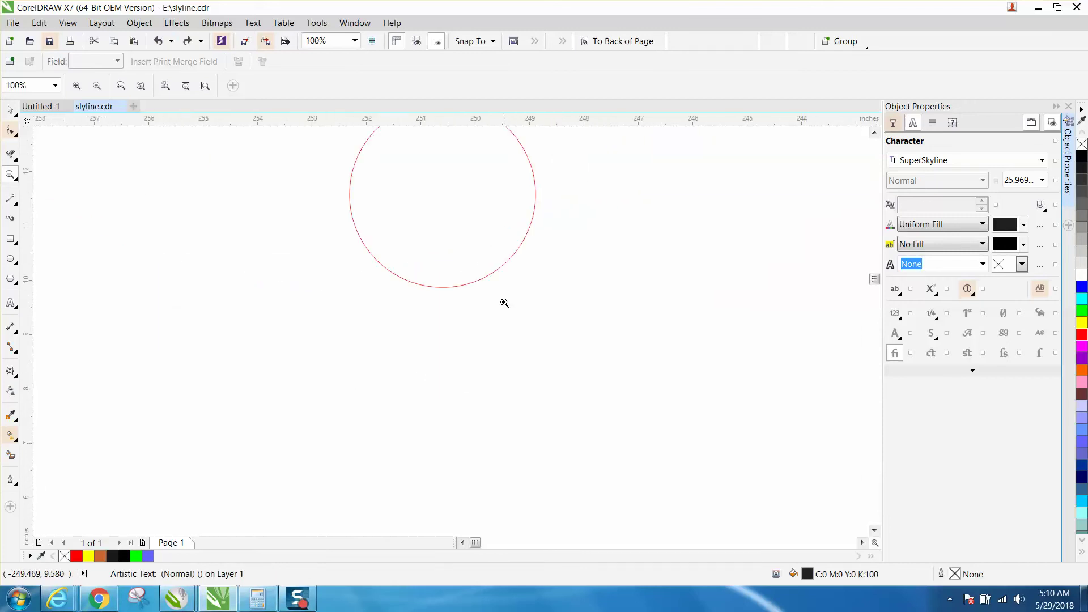
pyautogui.click(10, 109)
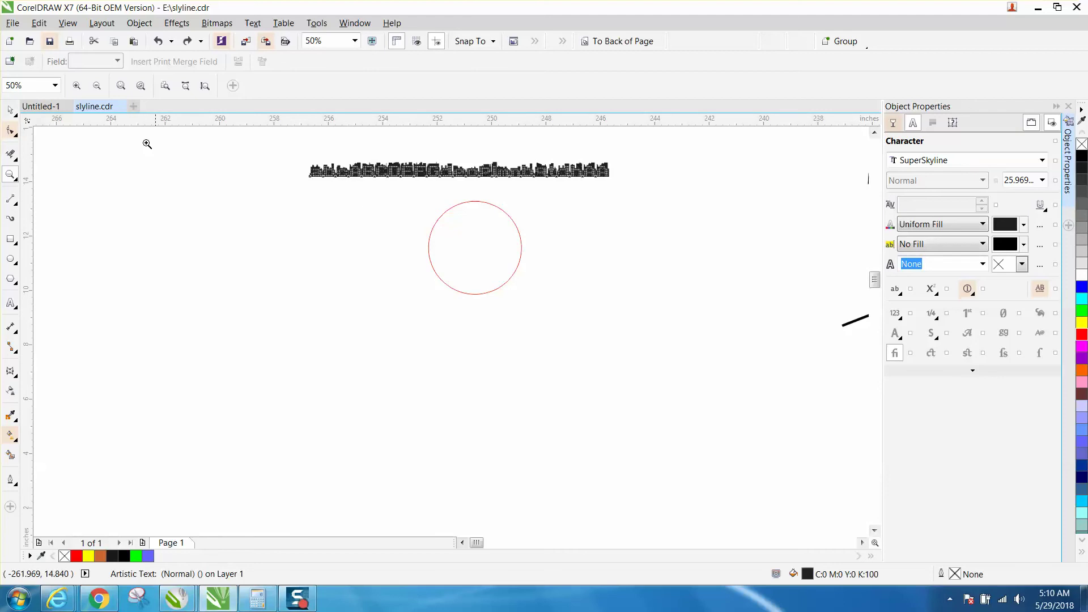
pyautogui.click(362, 170)
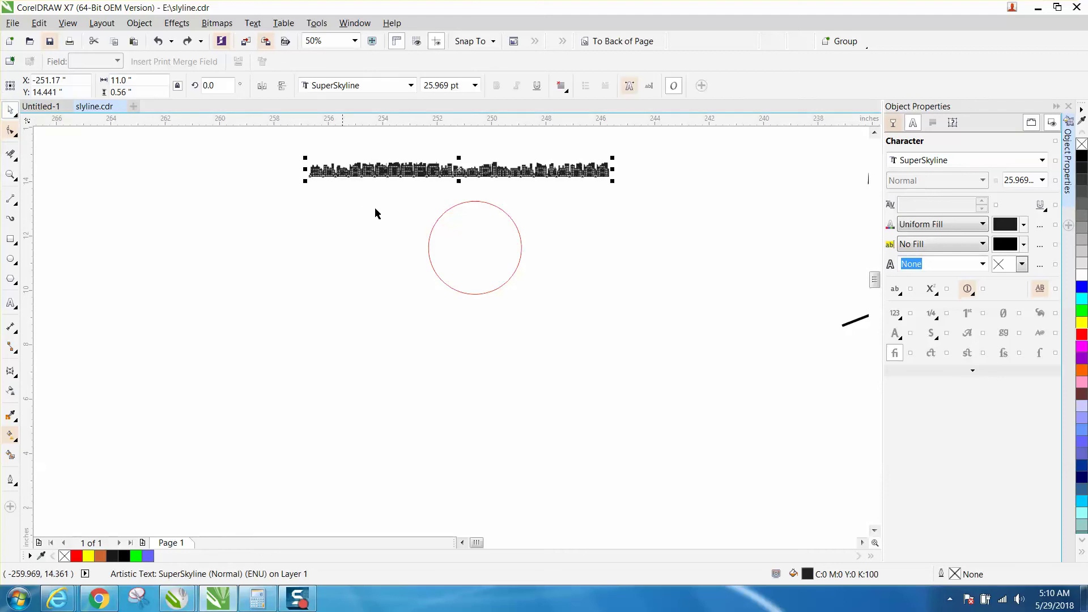
pyautogui.click(444, 214)
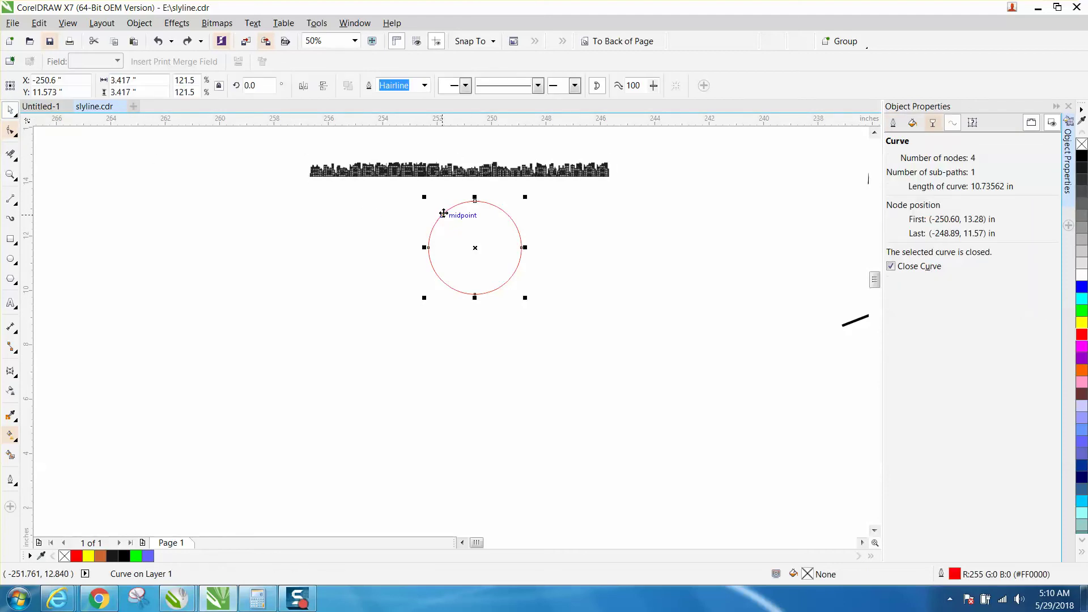
# Set the skyline text width to 10.735 inches.
pyautogui.click(438, 171)
pyautogui.click(102, 80)
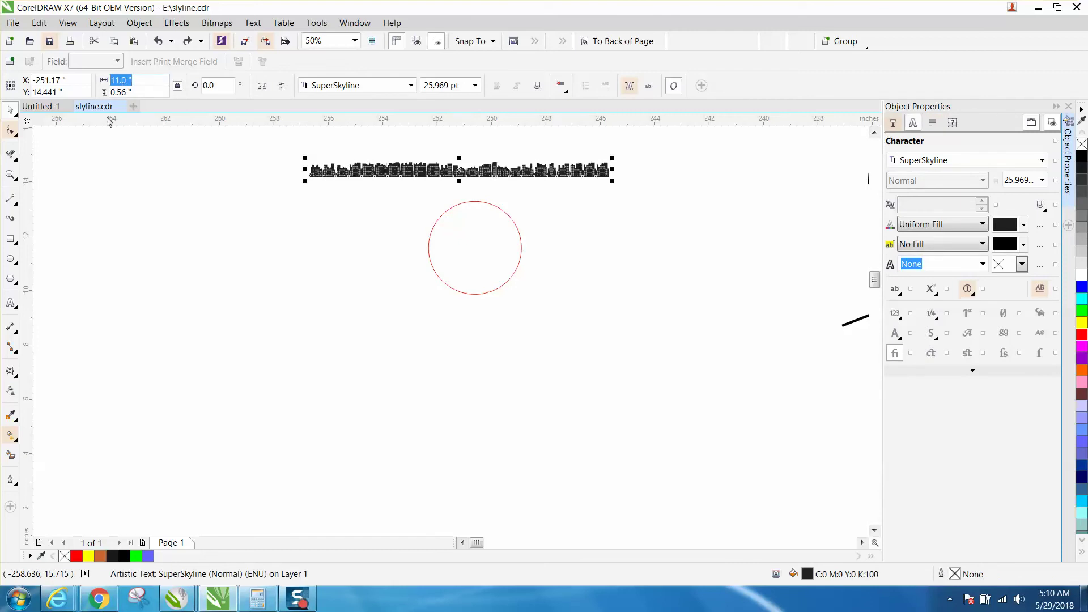
pyautogui.write('10.735')
pyautogui.press('Return')
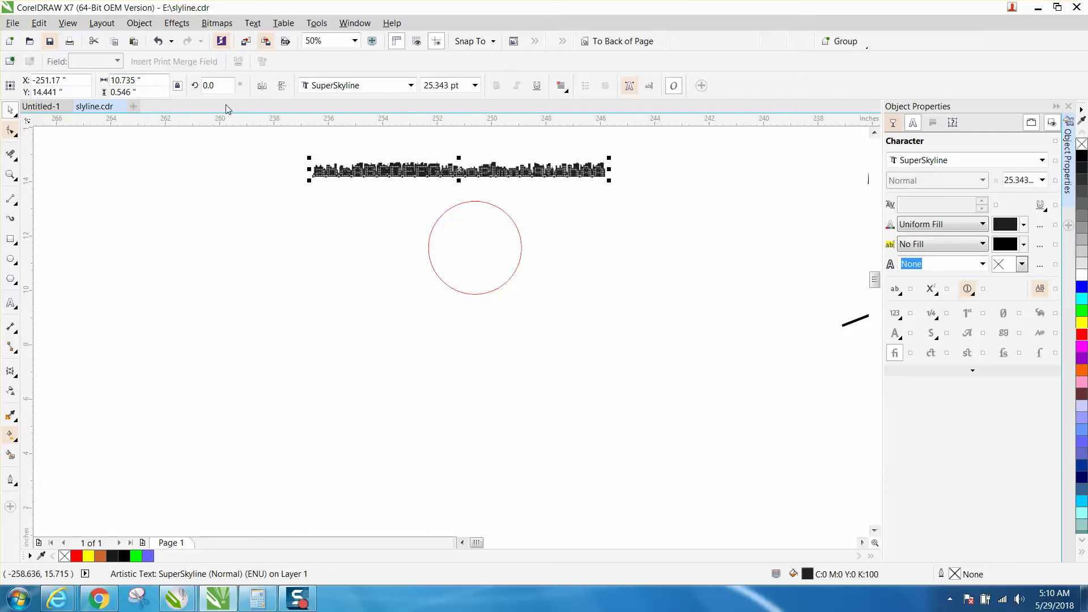
# Fit the 10.735-inch skyline text around the red circle again.
pyautogui.click(250, 23)
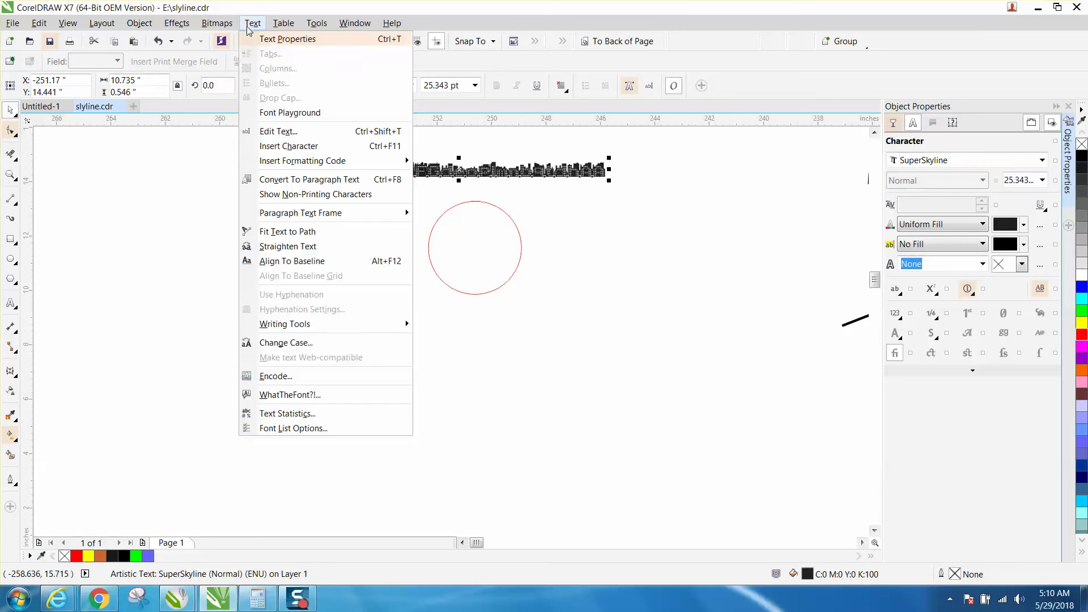
pyautogui.click(289, 232)
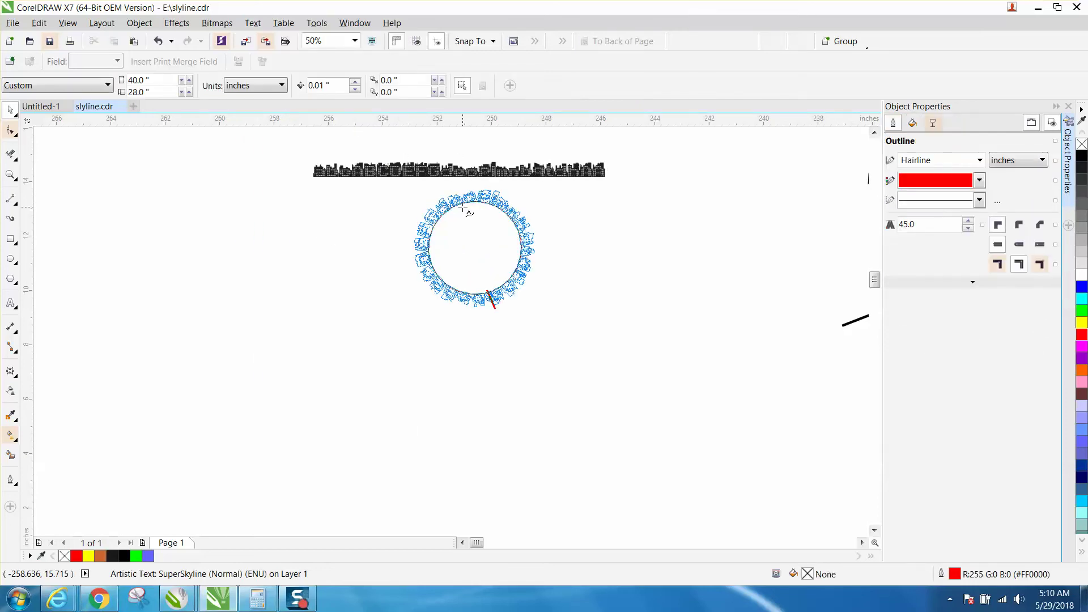
pyautogui.click(462, 207)
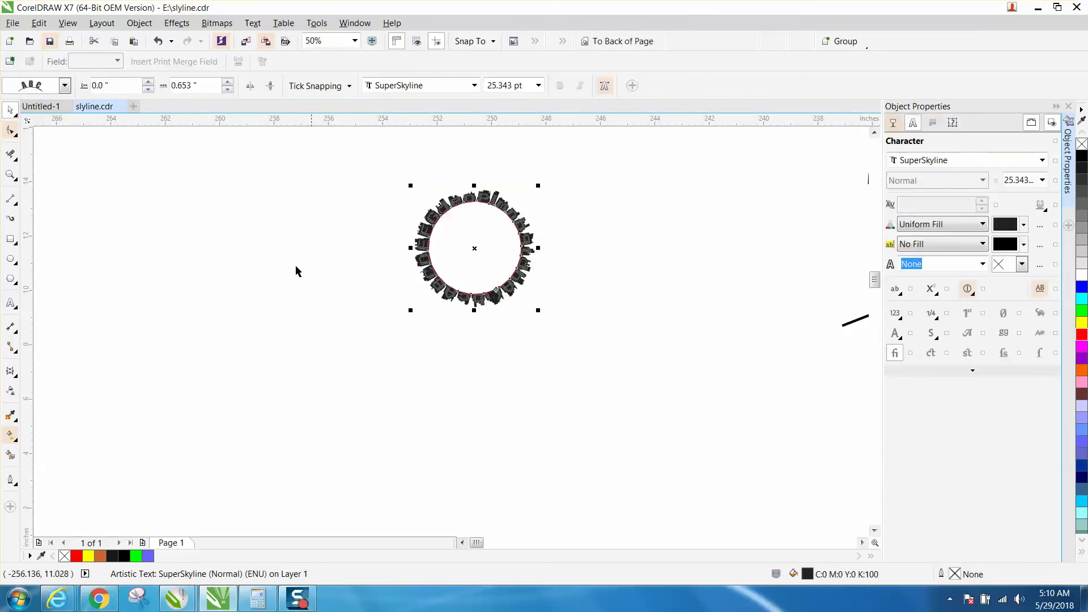
# Zoom in to inspect the buildings along the ring, including its top.
pyautogui.click(13, 176)
pyautogui.moveTo(437, 192); pyautogui.dragTo(499, 225)
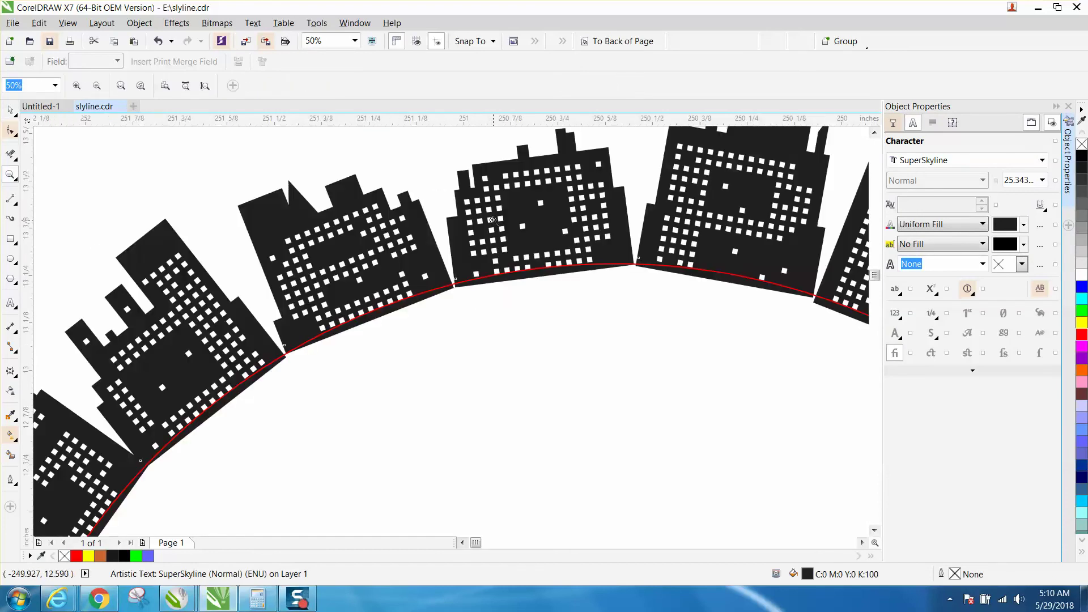
pyautogui.scroll(-1, 392, 311)
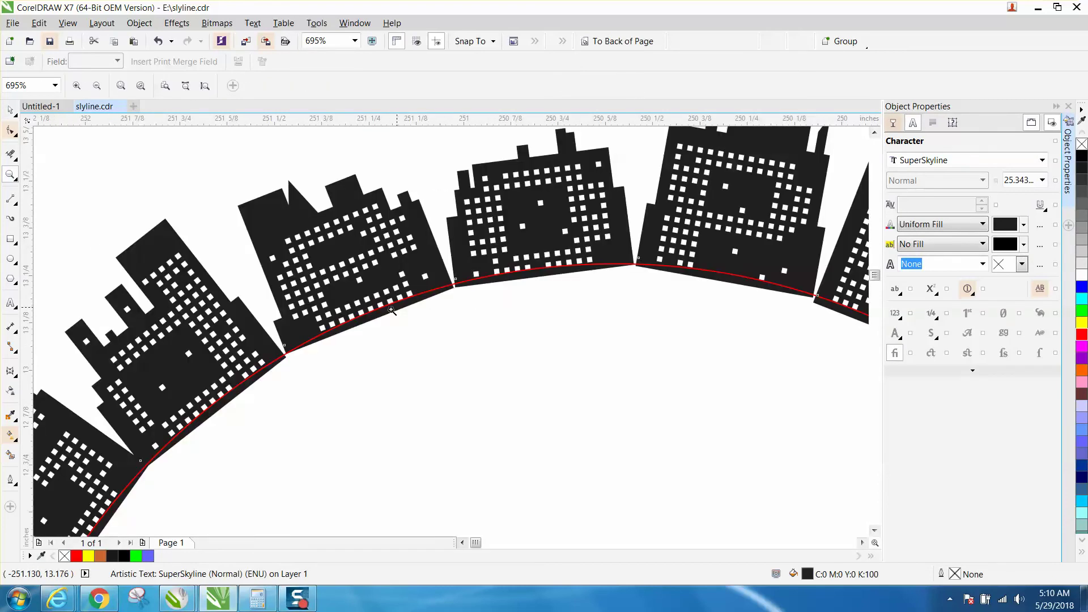
pyautogui.scroll(-1, 379, 299)
pyautogui.scroll(-3, 379, 299)
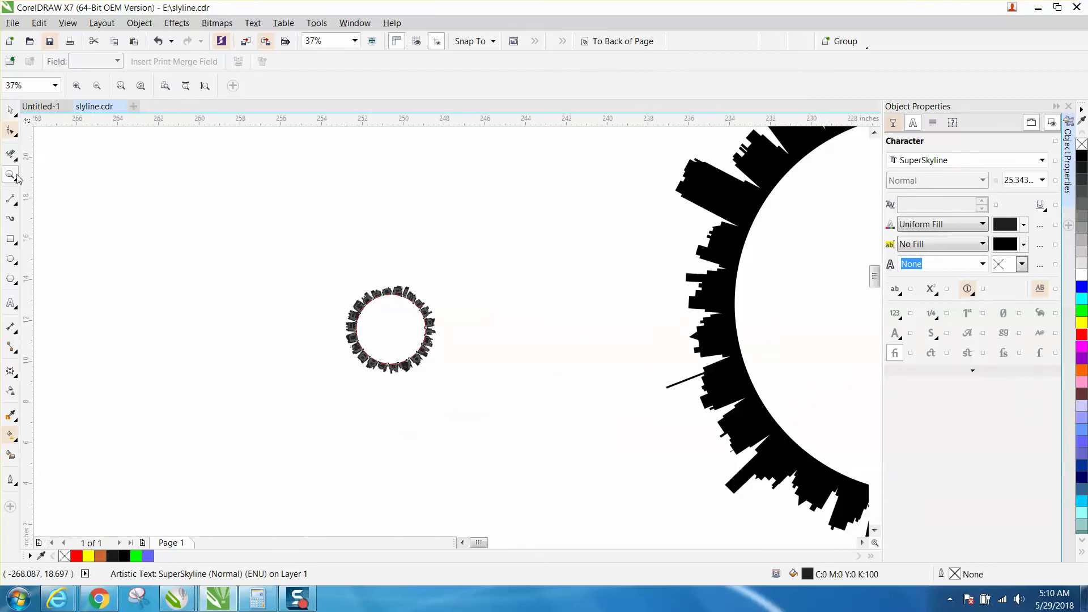
pyautogui.moveTo(335, 280); pyautogui.dragTo(487, 389)
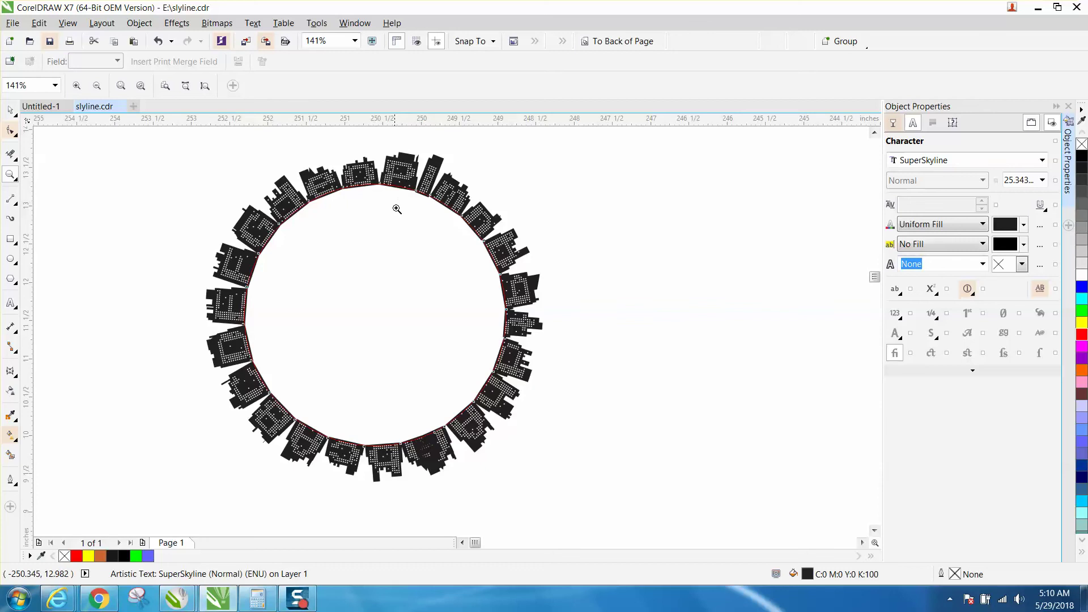
pyautogui.moveTo(388, 151); pyautogui.dragTo(427, 197)
pyautogui.scroll(-3, 426, 198)
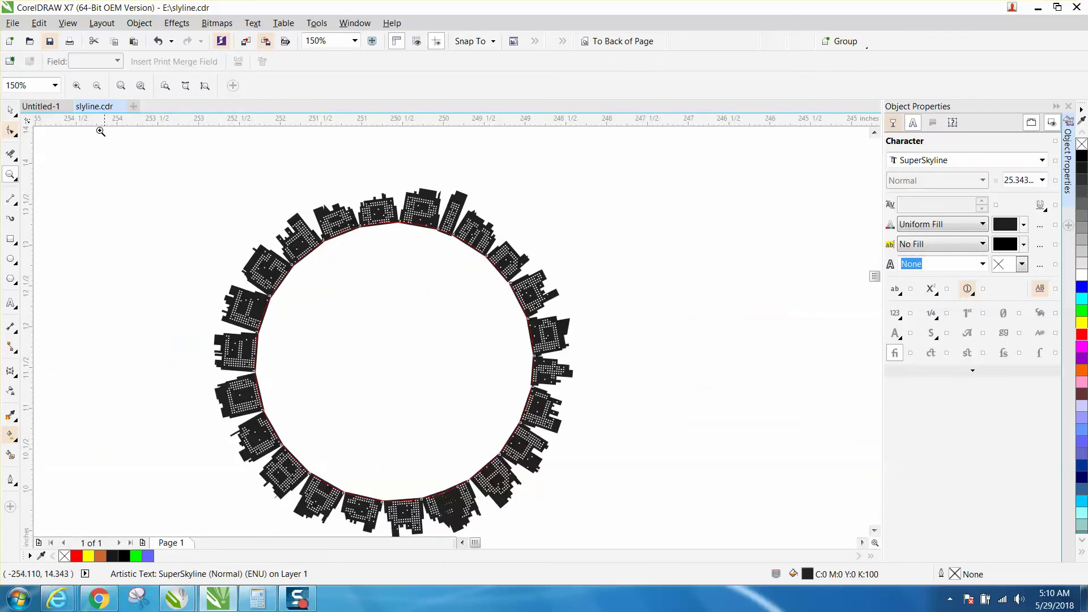
# Marquee-select the whole text-on-path skyline ring.
pyautogui.click(10, 109)
pyautogui.scroll(-1, 180, 182)
pyautogui.moveTo(170, 175); pyautogui.dragTo(442, 385)
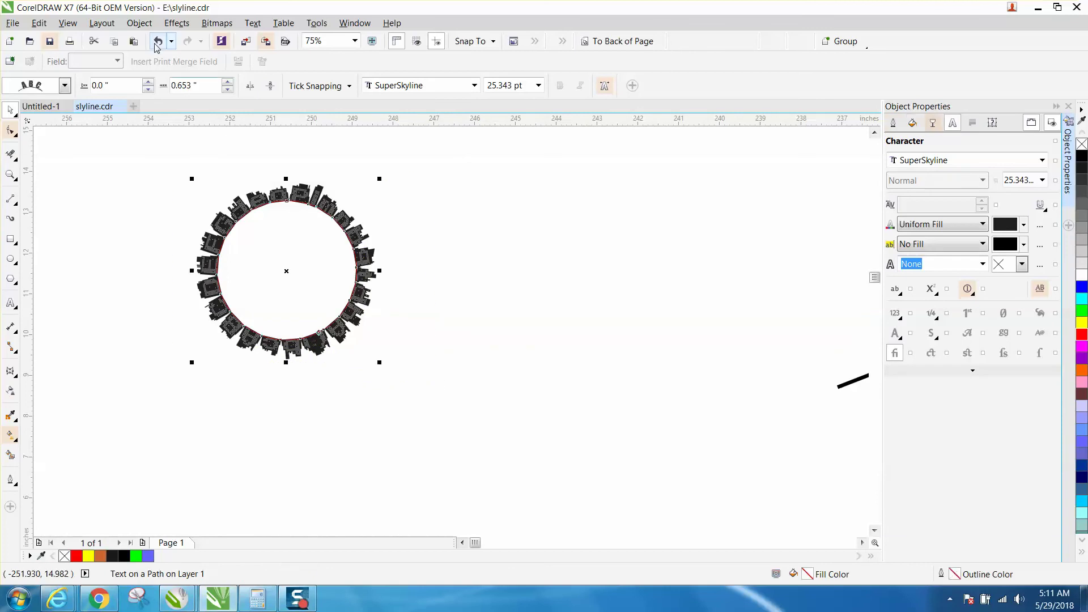
# Convert the skyline text to curves and create a boundary around it.
pyautogui.click(140, 23)
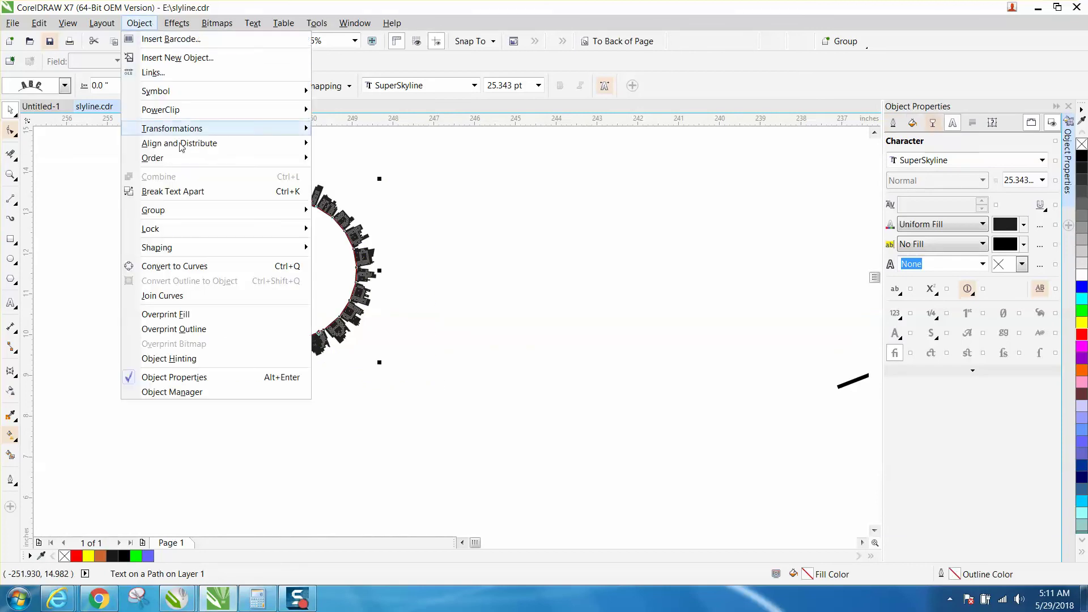
pyautogui.click(194, 265)
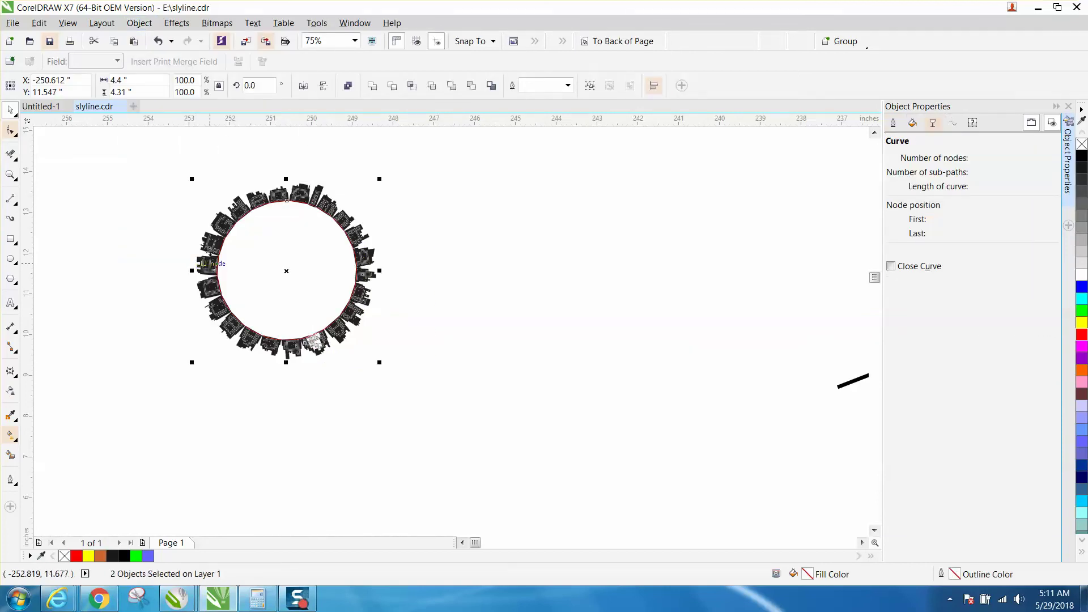
pyautogui.click(490, 87)
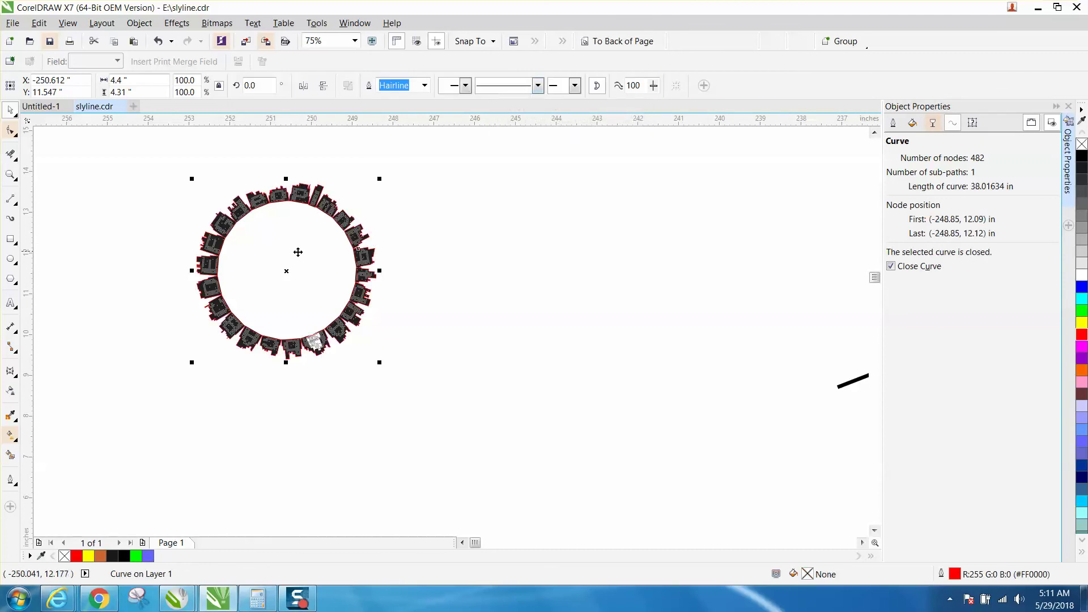
pyautogui.moveTo(292, 270); pyautogui.dragTo(498, 266)
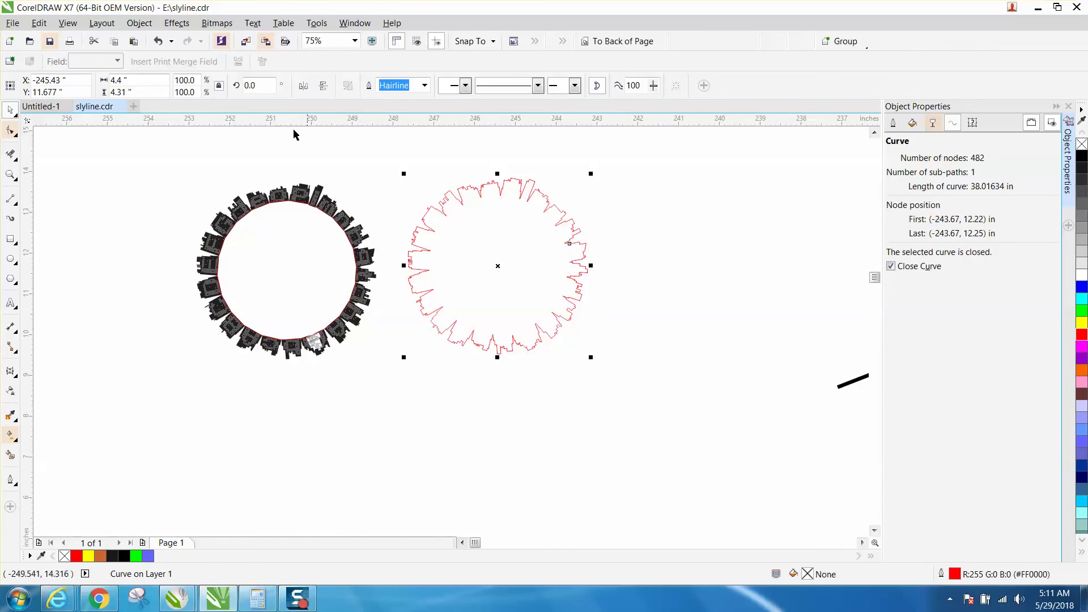
pyautogui.click(159, 44)
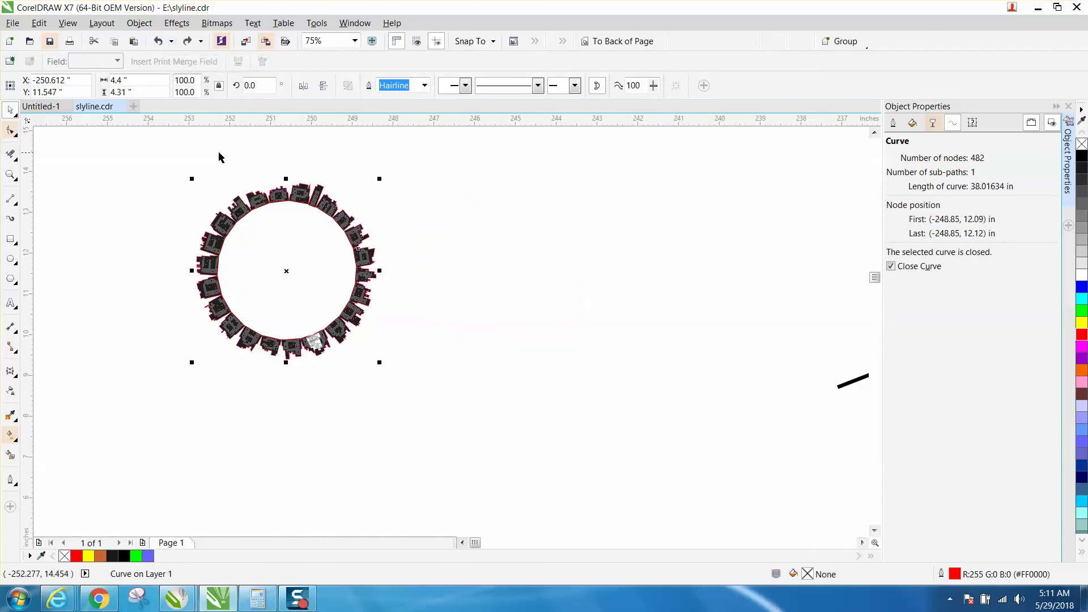
pyautogui.click(222, 153)
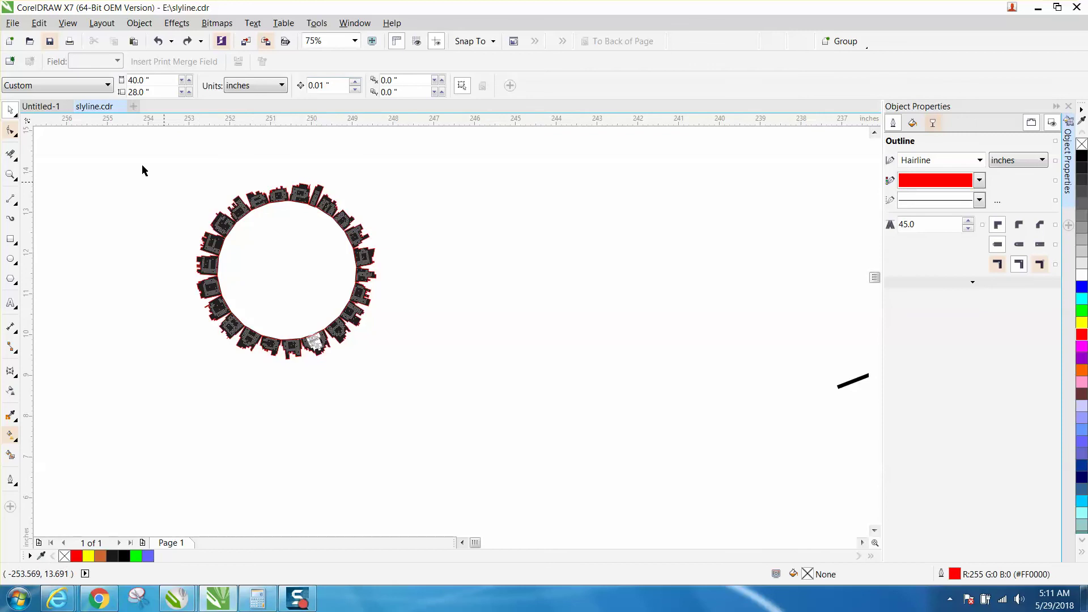
# Set the nudge distance to 5" and nudge the skyline ring 5 inches right.
pyautogui.moveTo(146, 170); pyautogui.dragTo(453, 369)
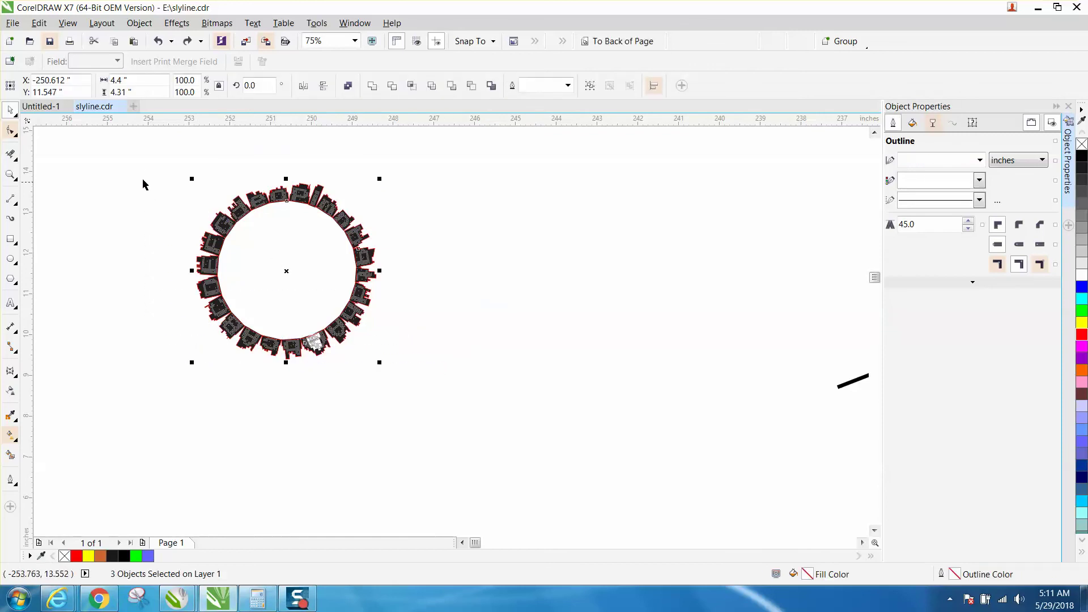
pyautogui.click(252, 131)
pyautogui.click(330, 89)
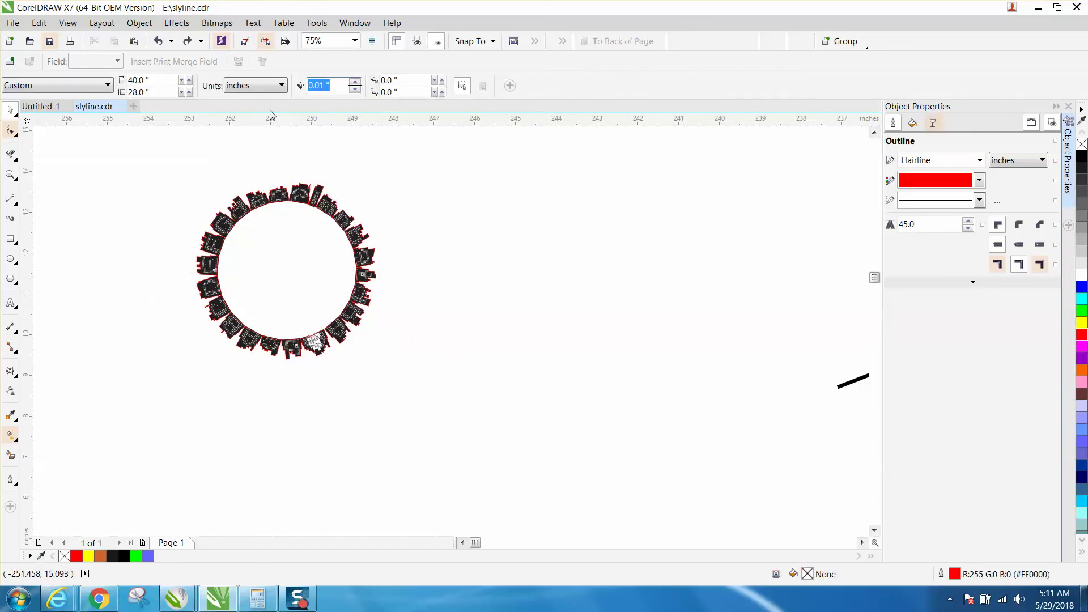
pyautogui.write('5')
pyautogui.click(327, 214)
pyautogui.press('Right')
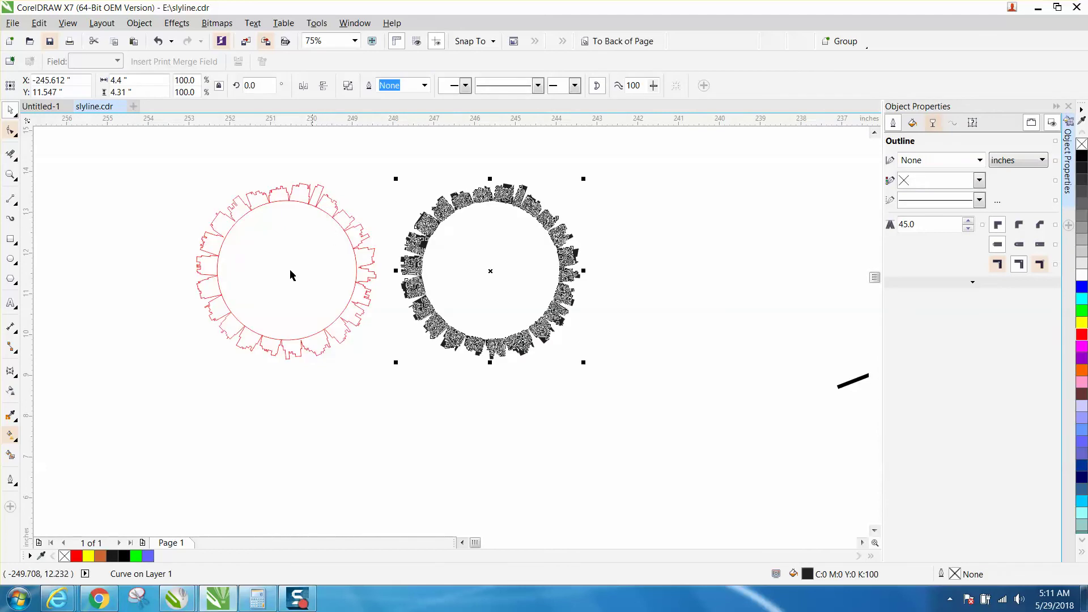
# Zoom in on the red skyline outline and scale it slightly inward via a corner handle.
pyautogui.click(10, 174)
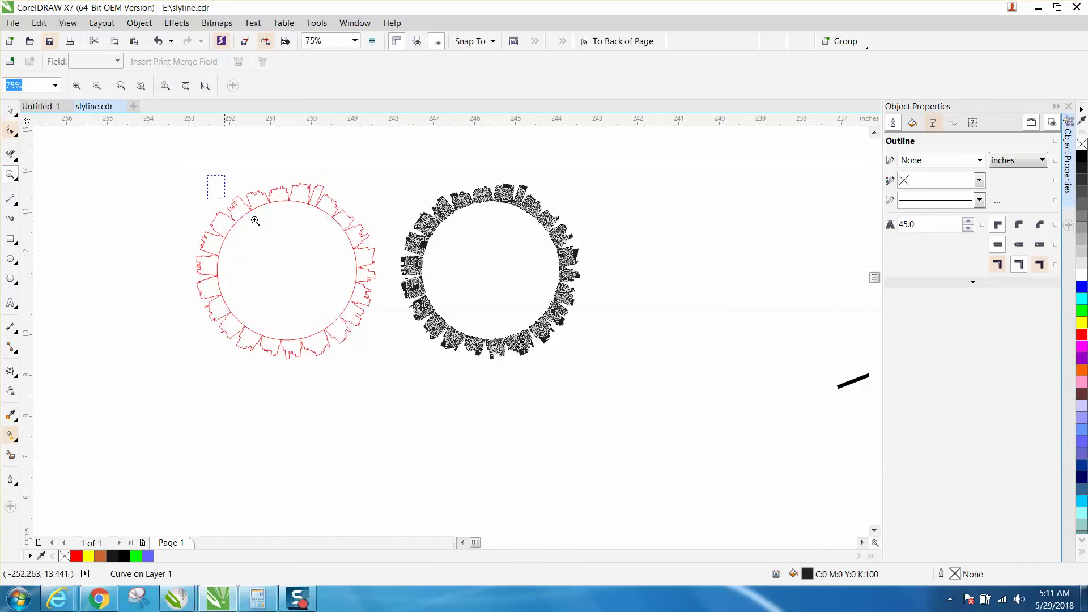
pyautogui.moveTo(255, 221); pyautogui.dragTo(462, 358)
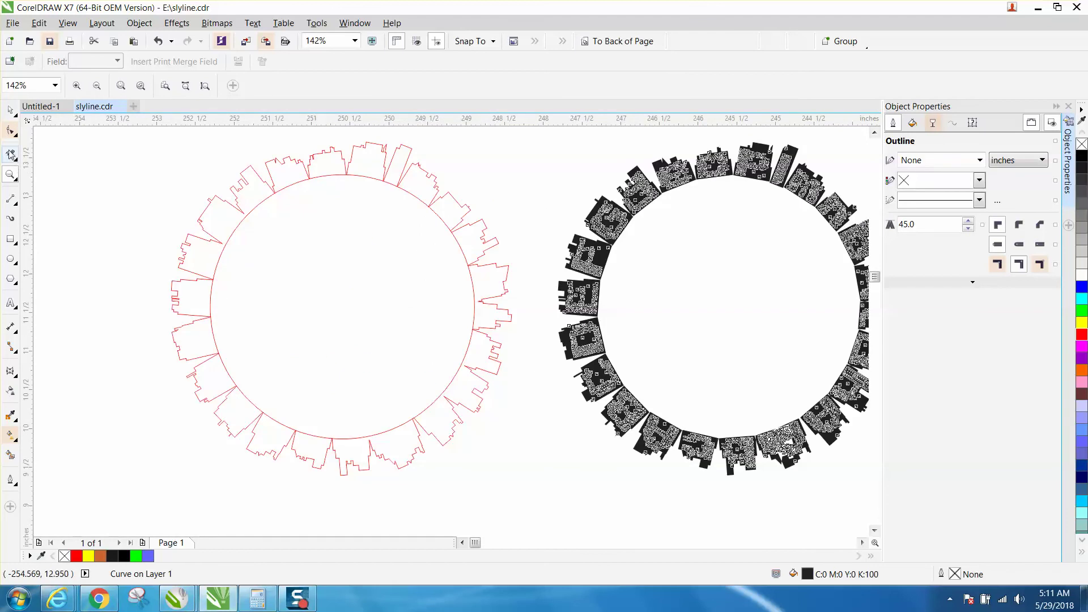
pyautogui.click(11, 109)
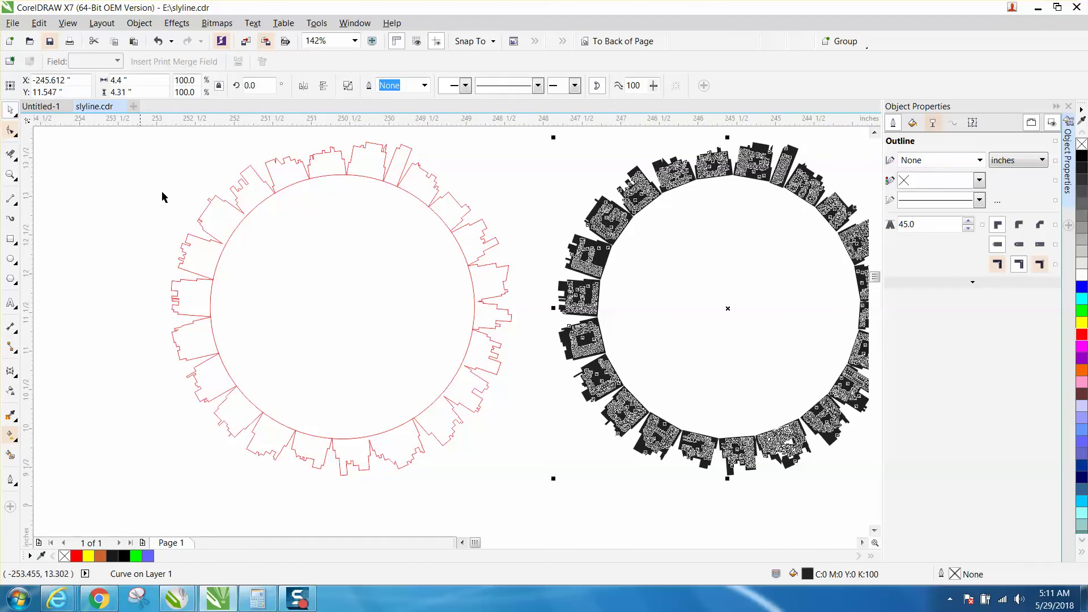
pyautogui.click(417, 202)
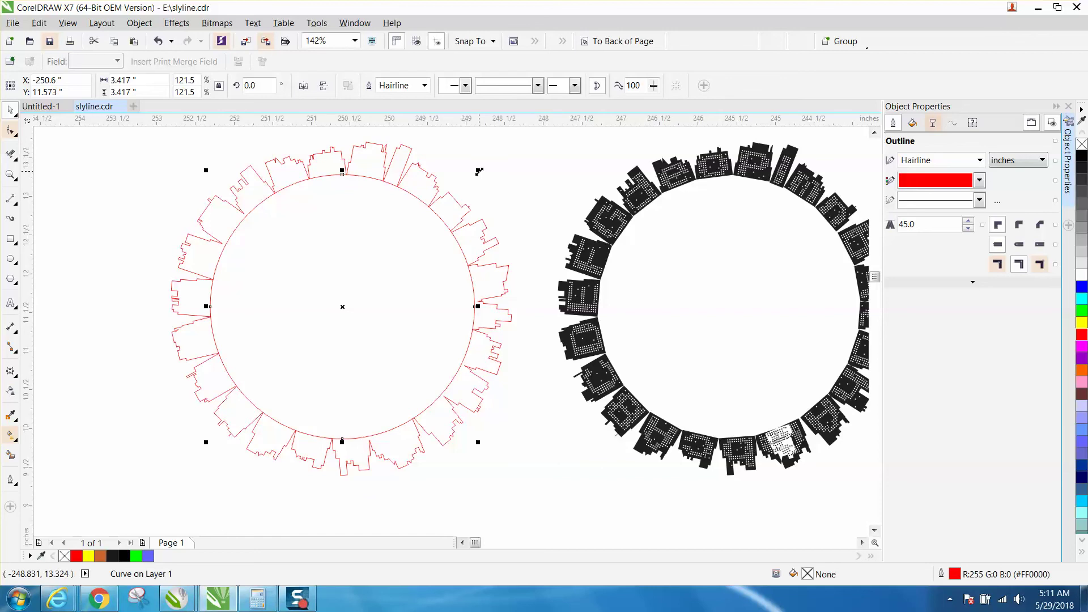
pyautogui.moveTo(478, 171); pyautogui.dragTo(476, 174)
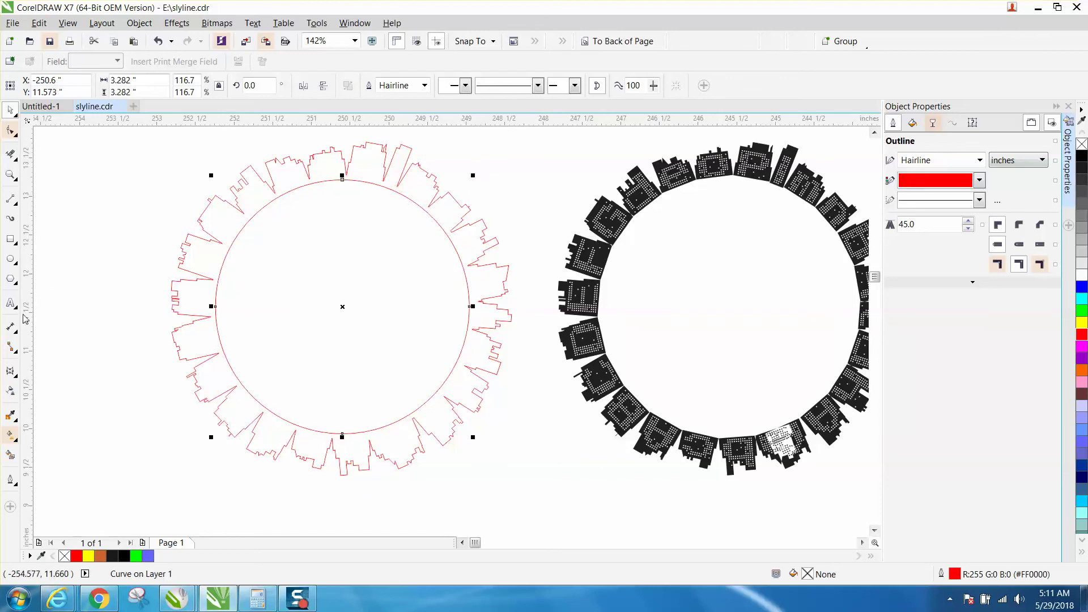
pyautogui.click(11, 455)
# Smart Fill the ring region solid black and drag the black ring down-left.
pyautogui.click(224, 229)
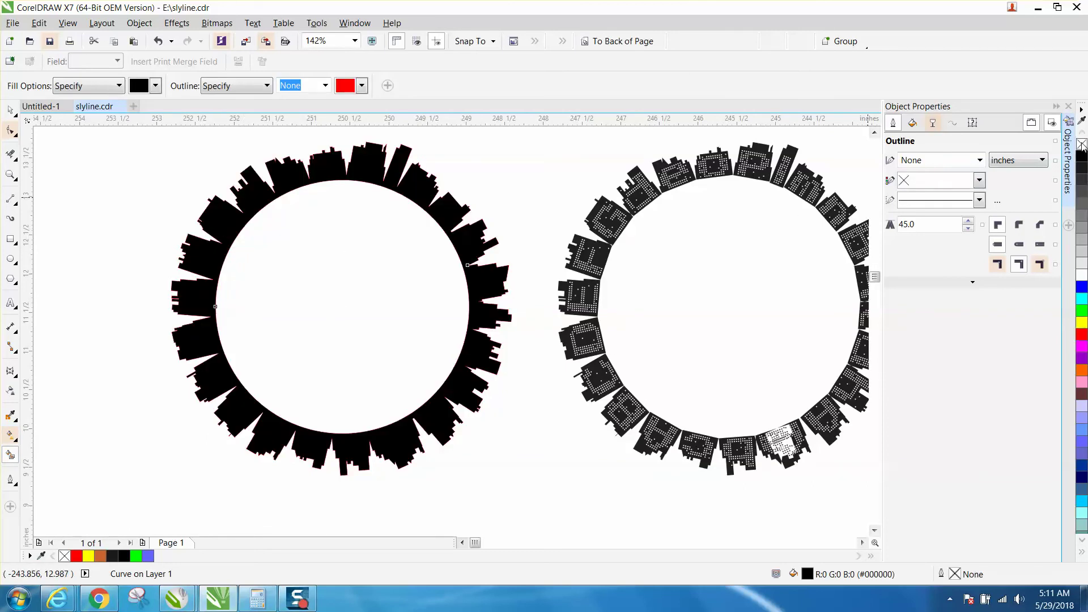
pyautogui.click(10, 110)
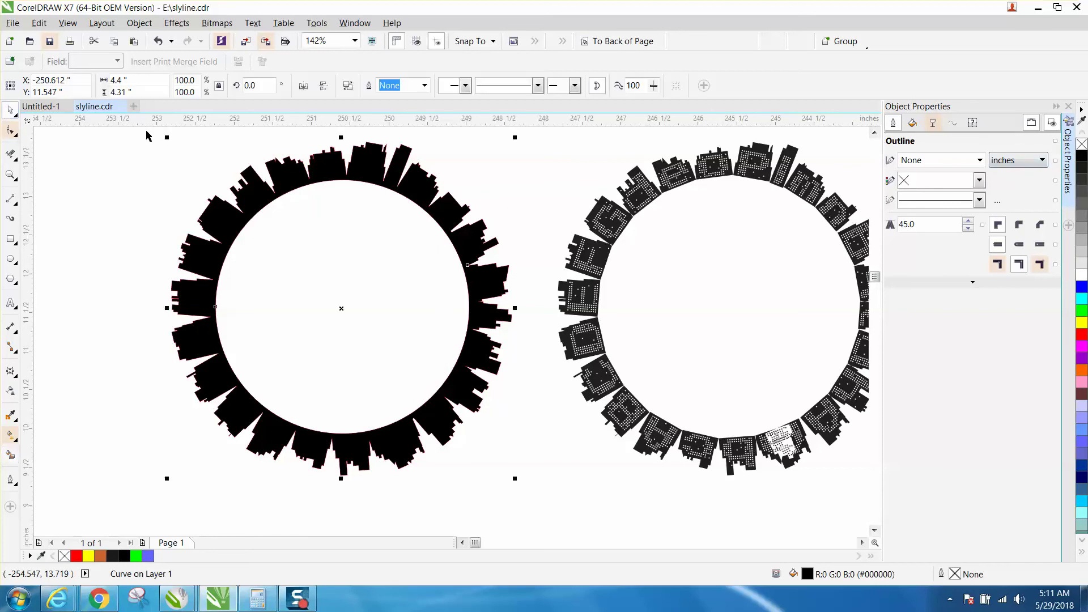
pyautogui.scroll(-3, 394, 180)
pyautogui.moveTo(362, 250); pyautogui.dragTo(211, 356)
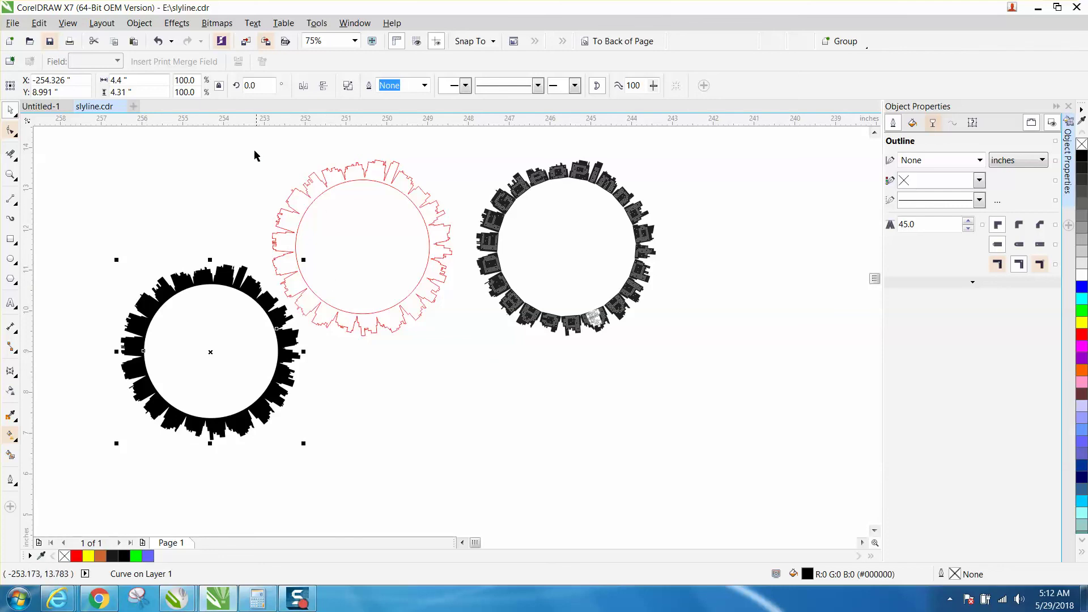
# Move the red outline to the lower right and shift the black ring up-right.
pyautogui.moveTo(255, 154); pyautogui.dragTo(492, 340)
pyautogui.moveTo(365, 249); pyautogui.dragTo(680, 380)
pyautogui.moveTo(241, 293); pyautogui.dragTo(286, 278)
# Zoom in on the top of the black ring and select it.
pyautogui.click(14, 176)
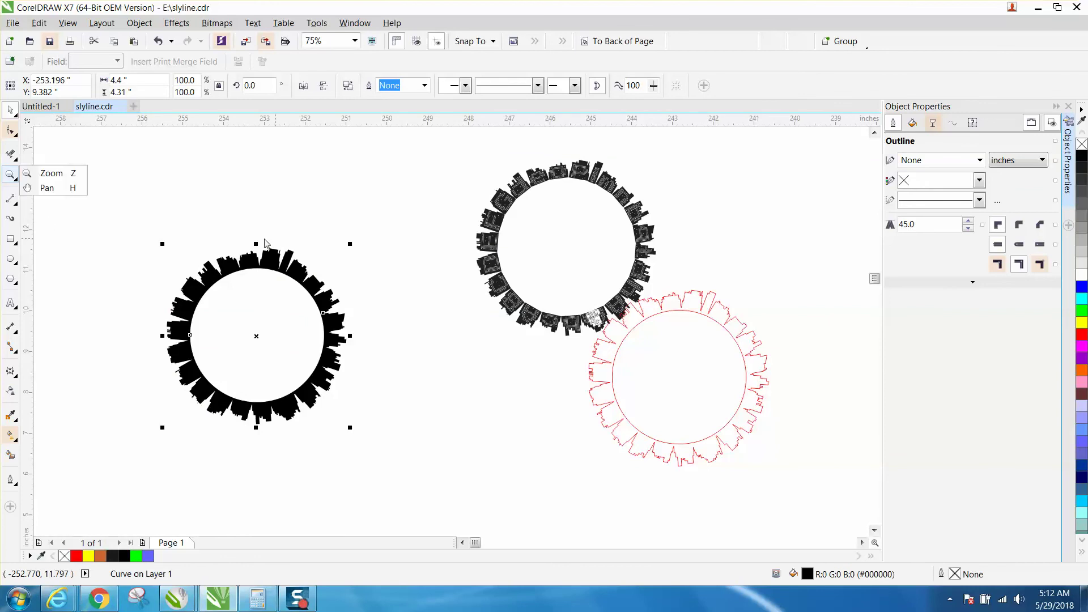
pyautogui.click(51, 172)
pyautogui.moveTo(210, 228); pyautogui.dragTo(361, 310)
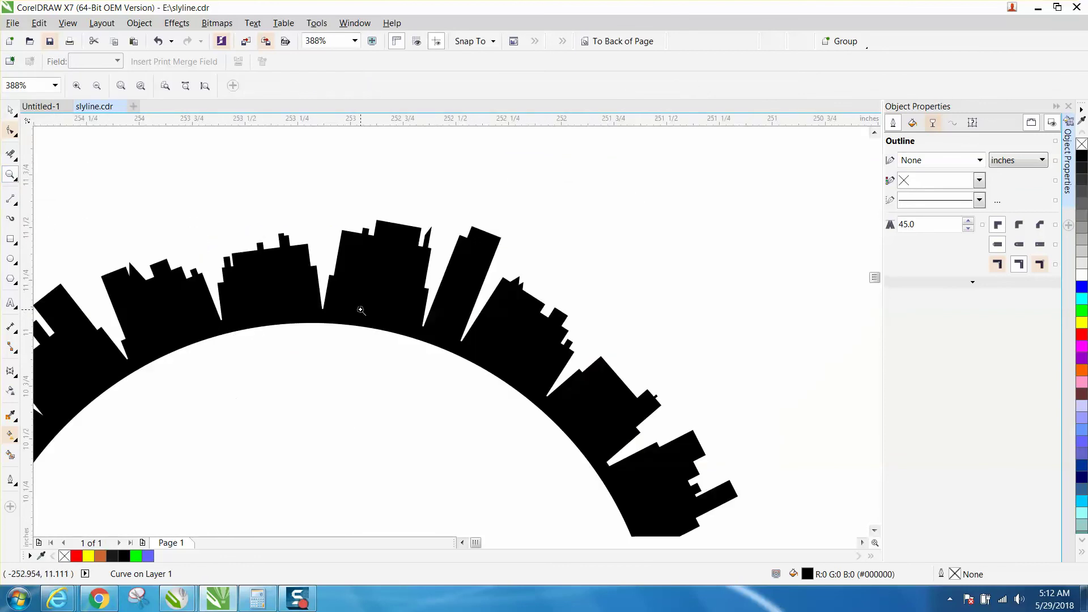
pyautogui.click(10, 110)
pyautogui.click(336, 269)
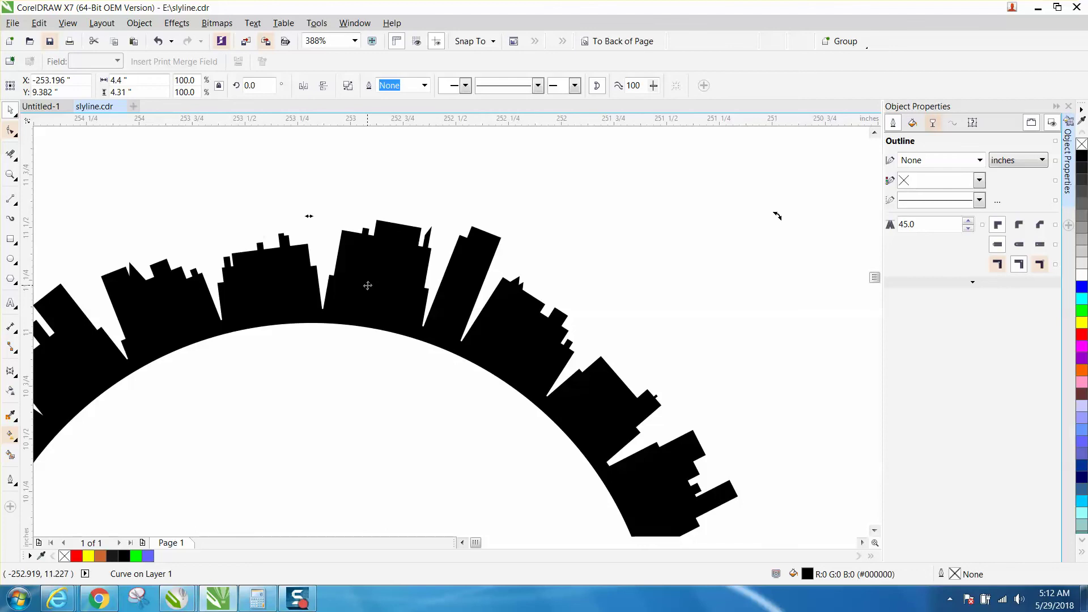
# Rotate the ring about 21° and raise the top building 0.274 inches into a tower.
pyautogui.moveTo(774, 215); pyautogui.dragTo(539, 165)
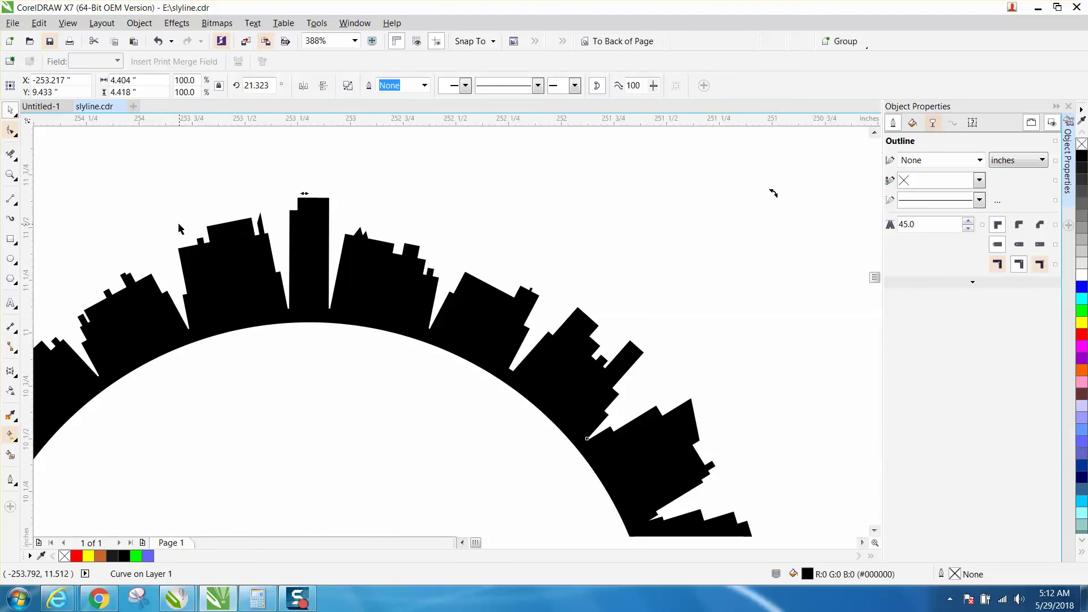
pyautogui.click(10, 131)
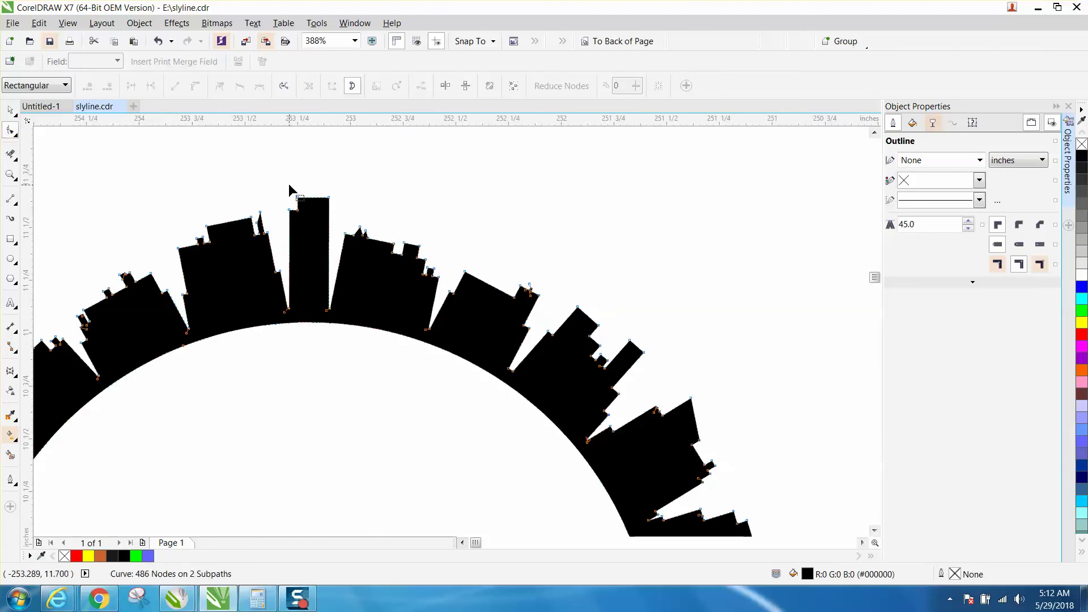
pyautogui.moveTo(301, 216); pyautogui.dragTo(336, 210)
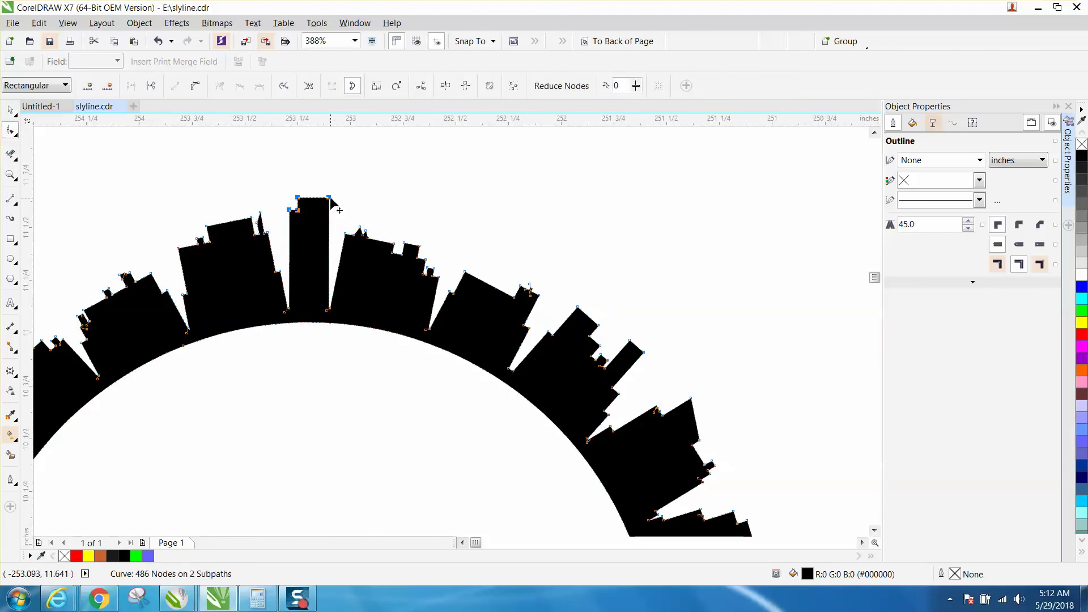
pyautogui.moveTo(329, 198); pyautogui.dragTo(329, 145)
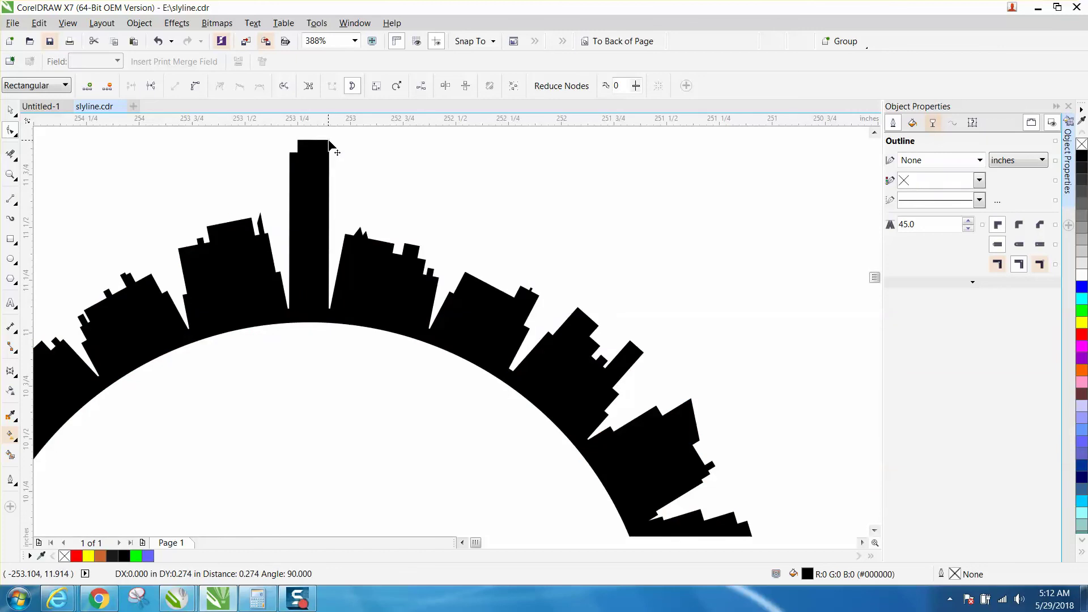
pyautogui.hscroll(1, 351, 177)
pyautogui.click(359, 182)
pyautogui.scroll(-3, 358, 182)
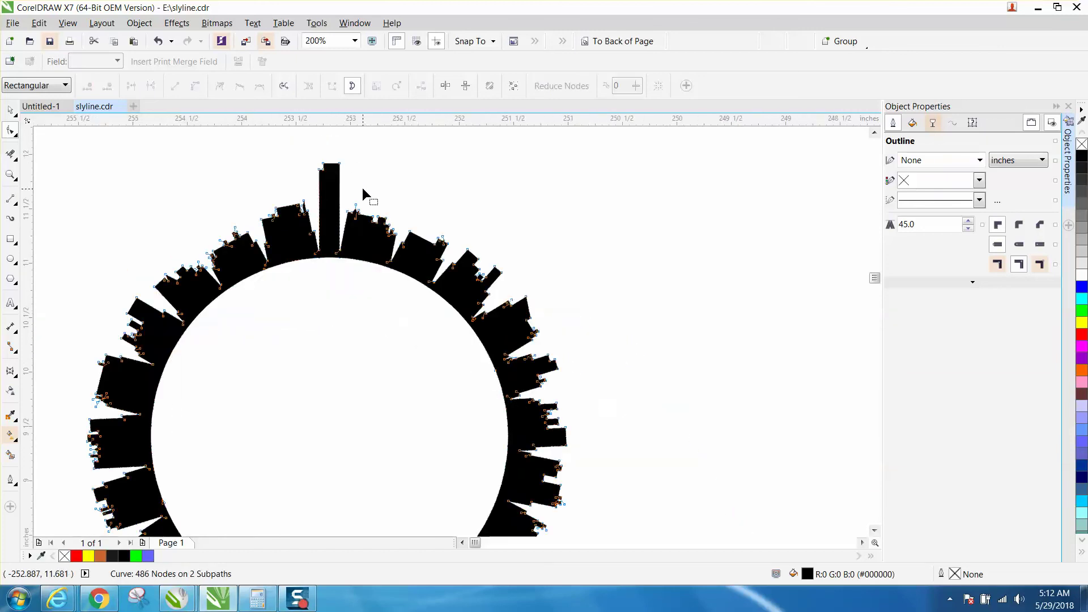
pyautogui.scroll(-2, 429, 242)
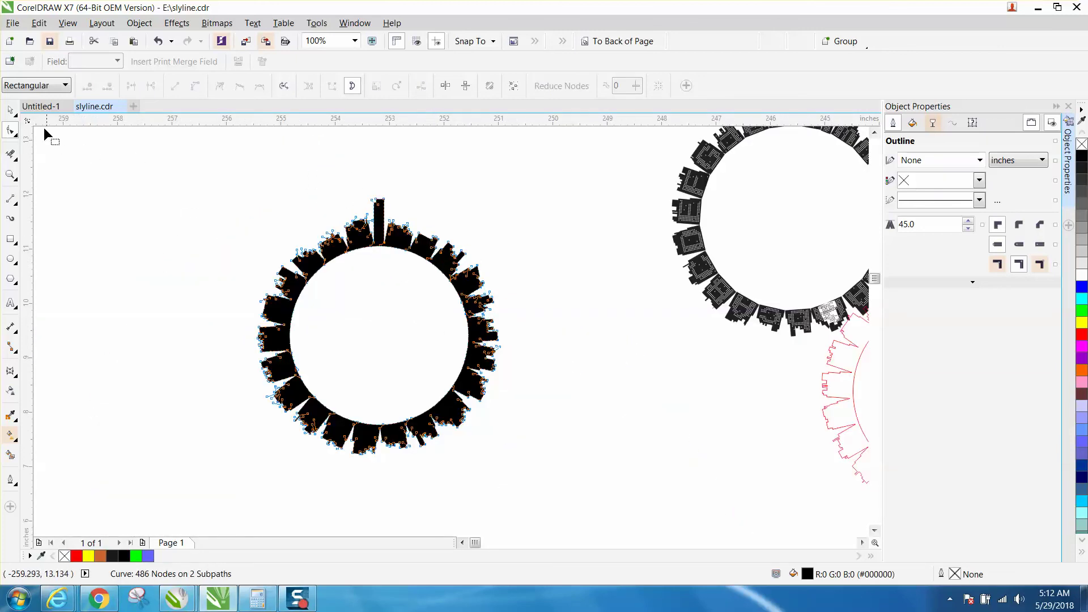
pyautogui.click(13, 114)
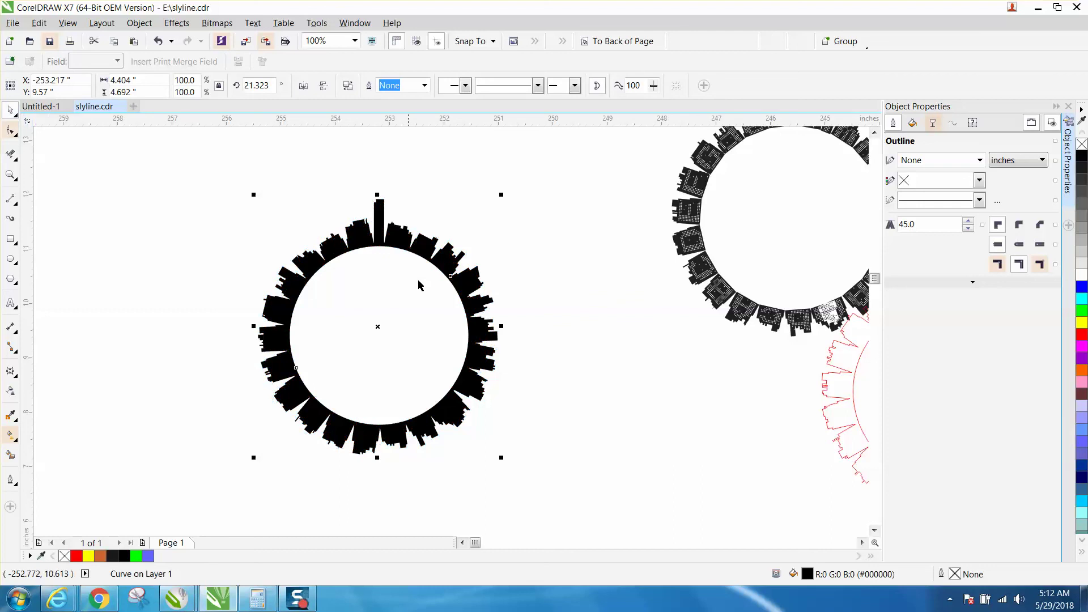
# Rotate the ring a quarter turn so the tower points left, then raise the new top building 0.113 inches.
pyautogui.click(376, 327)
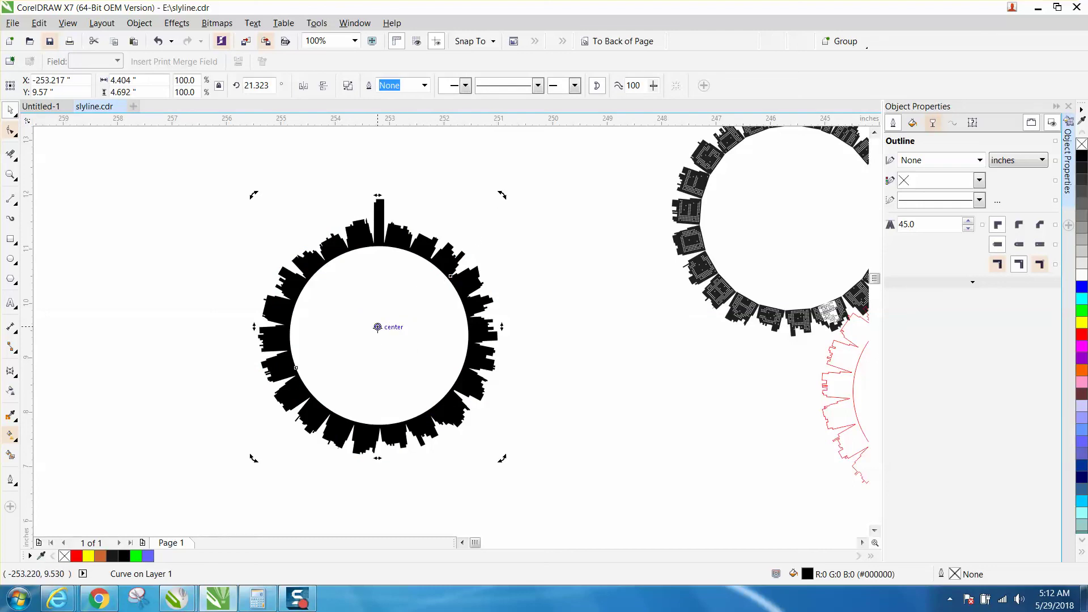
pyautogui.moveTo(503, 196); pyautogui.dragTo(308, 206)
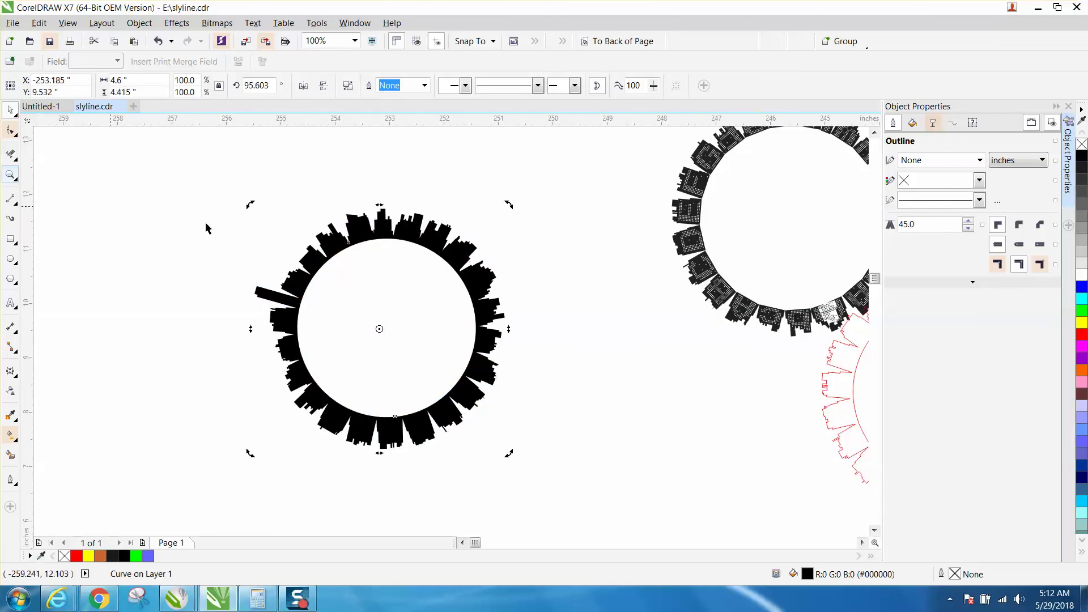
pyautogui.press('z')
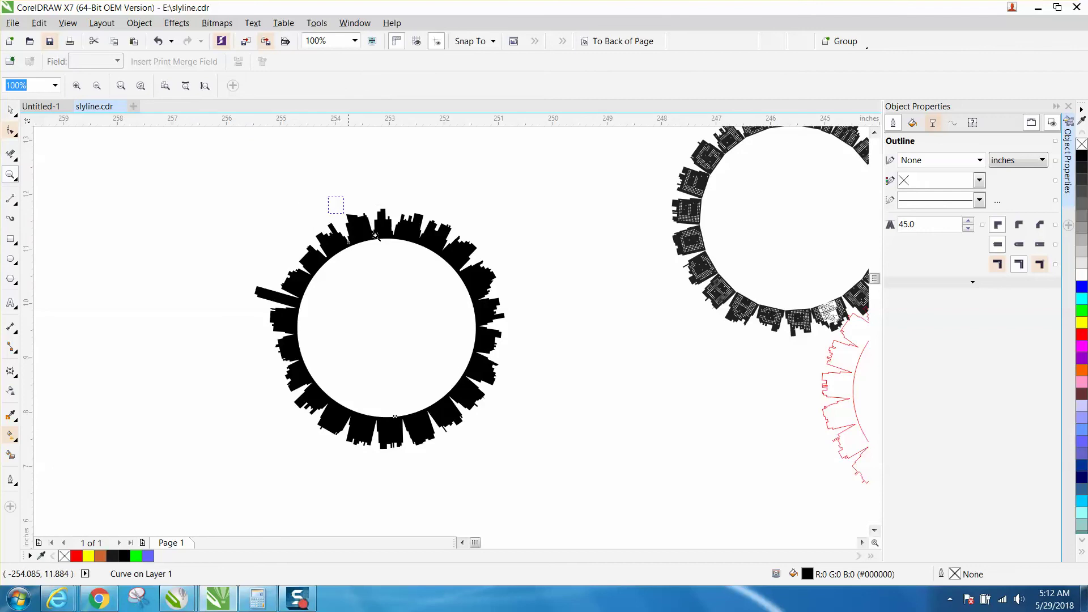
pyautogui.moveTo(376, 235); pyautogui.dragTo(431, 260)
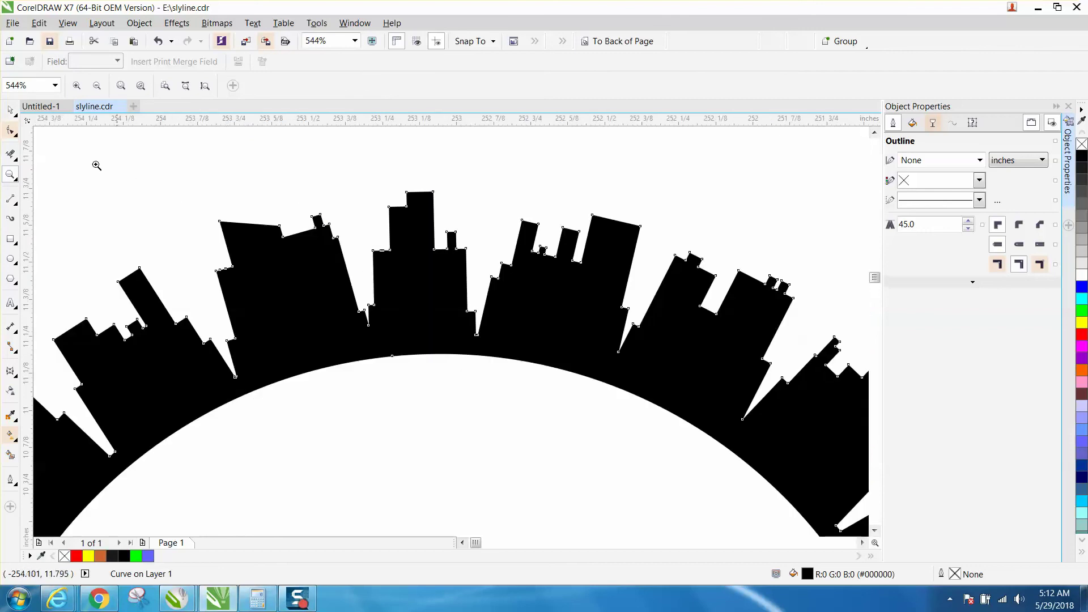
pyautogui.click(14, 132)
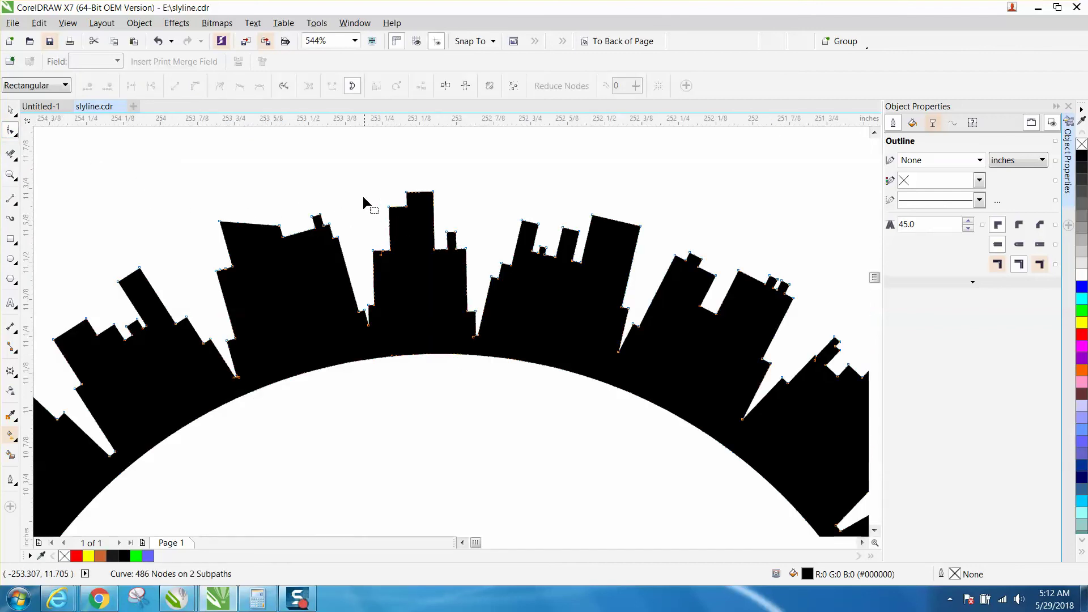
pyautogui.moveTo(372, 213); pyautogui.dragTo(435, 192)
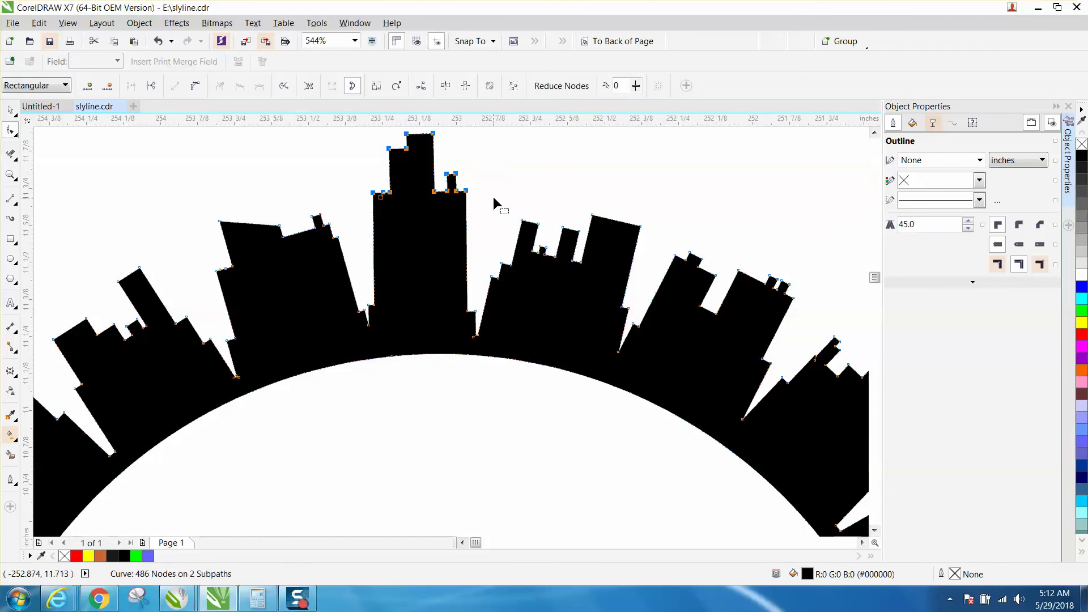
pyautogui.click(492, 192)
# Zoom in and pull the tallest tower's top nodes up another 0.051 inches into a spire.
pyautogui.scroll(-2, 485, 154)
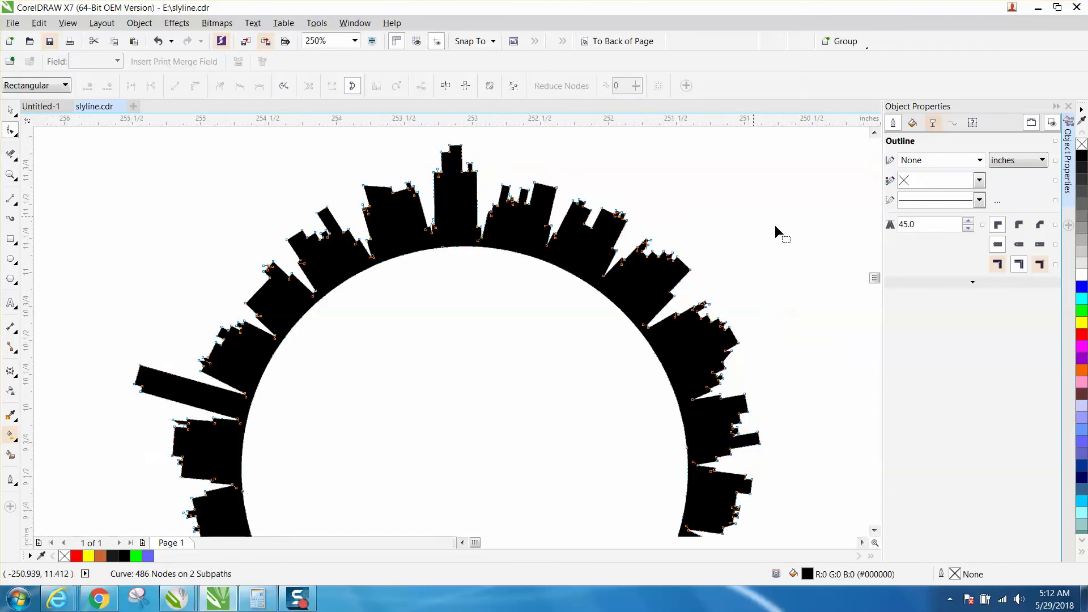
pyautogui.click(17, 174)
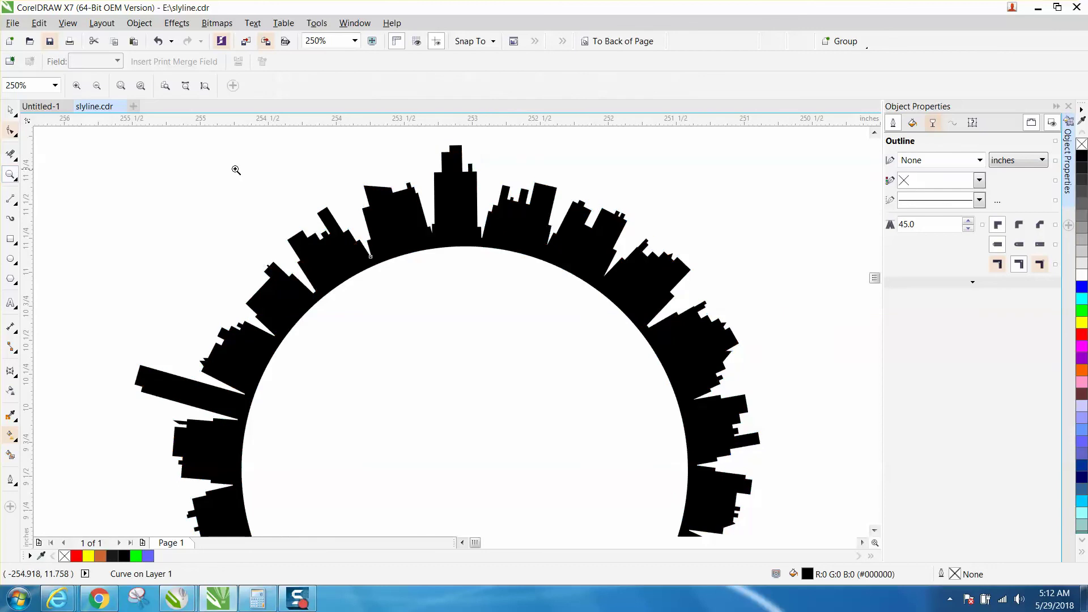
pyautogui.moveTo(354, 151); pyautogui.dragTo(561, 269)
pyautogui.scroll(-4, 492, 233)
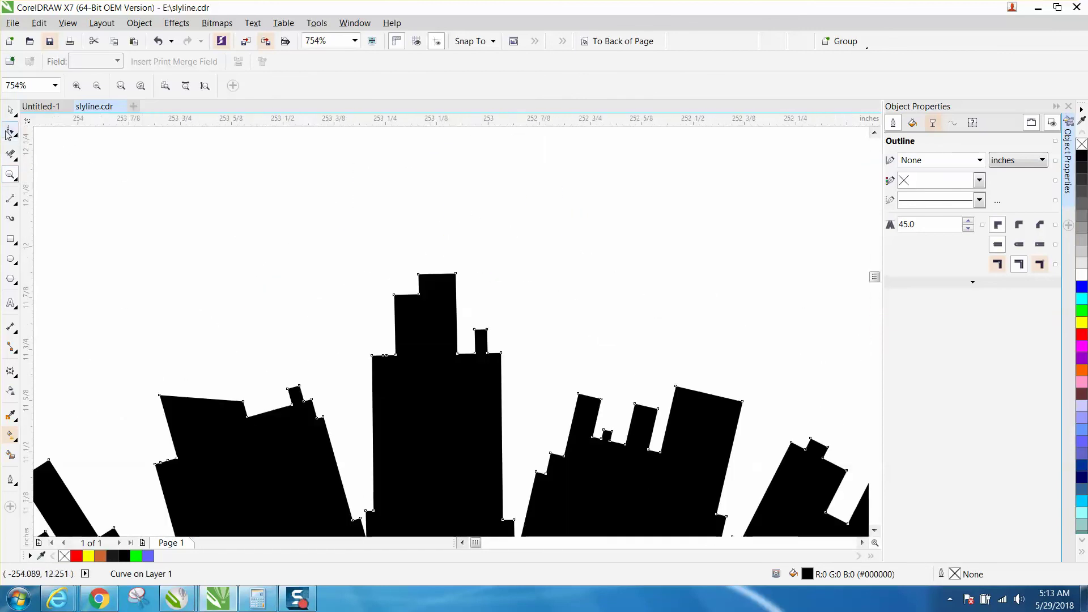
pyautogui.click(9, 133)
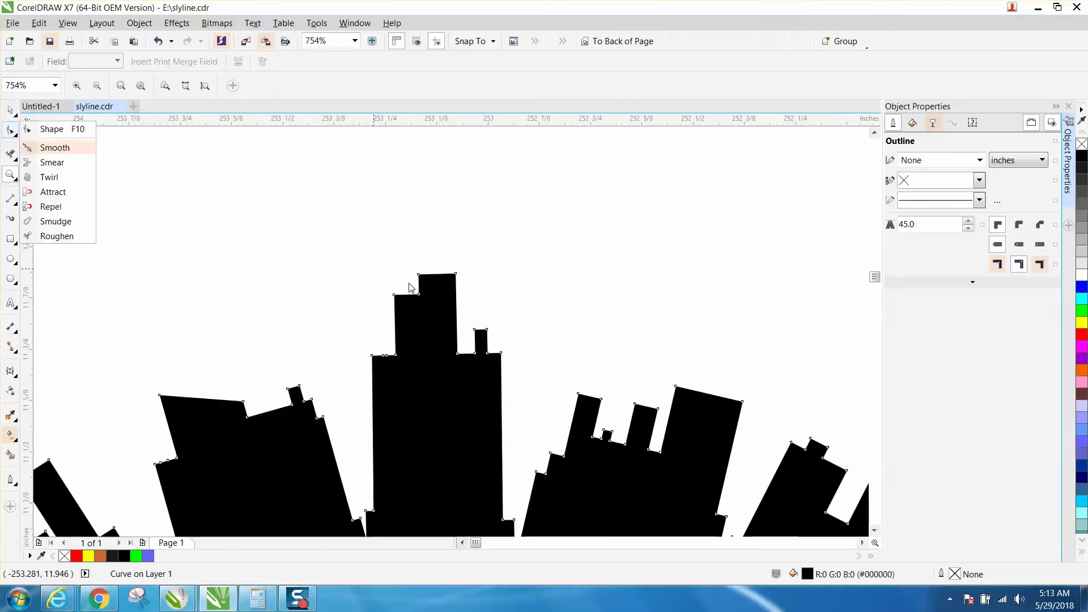
pyautogui.click(51, 129)
pyautogui.moveTo(376, 260); pyautogui.dragTo(456, 200)
pyautogui.scroll(-3, 458, 258)
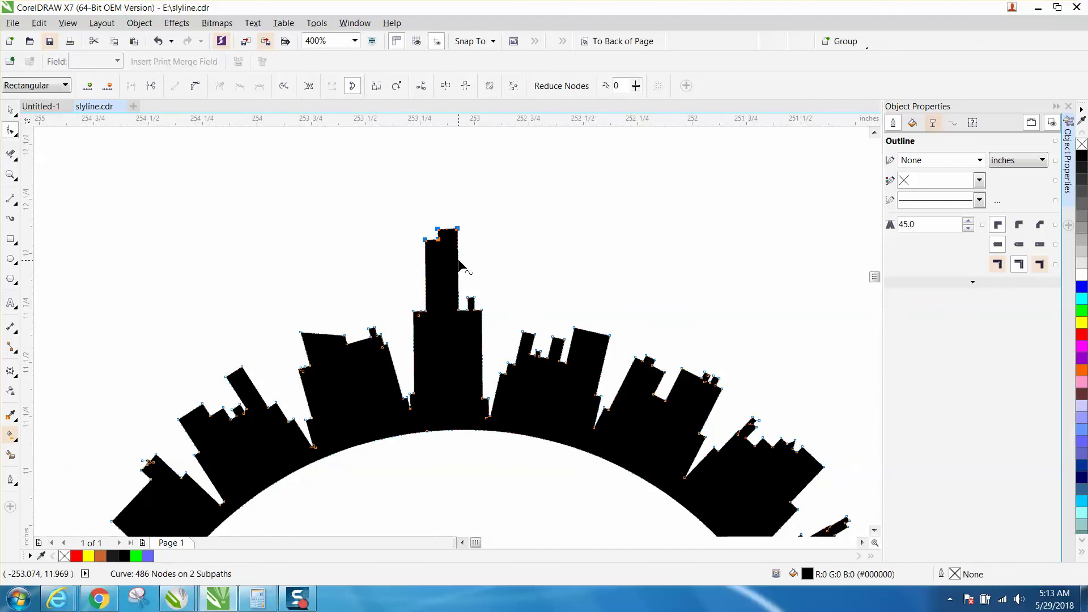
pyautogui.scroll(-1, 459, 265)
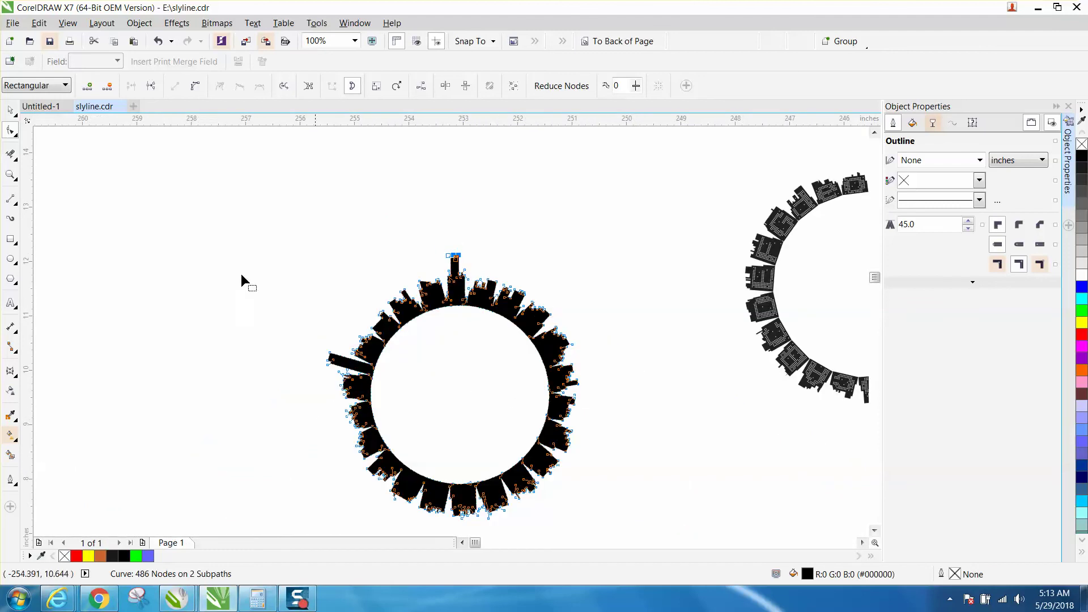
# Return to the Pick tool and select the whole skyline ring.
pyautogui.click(15, 115)
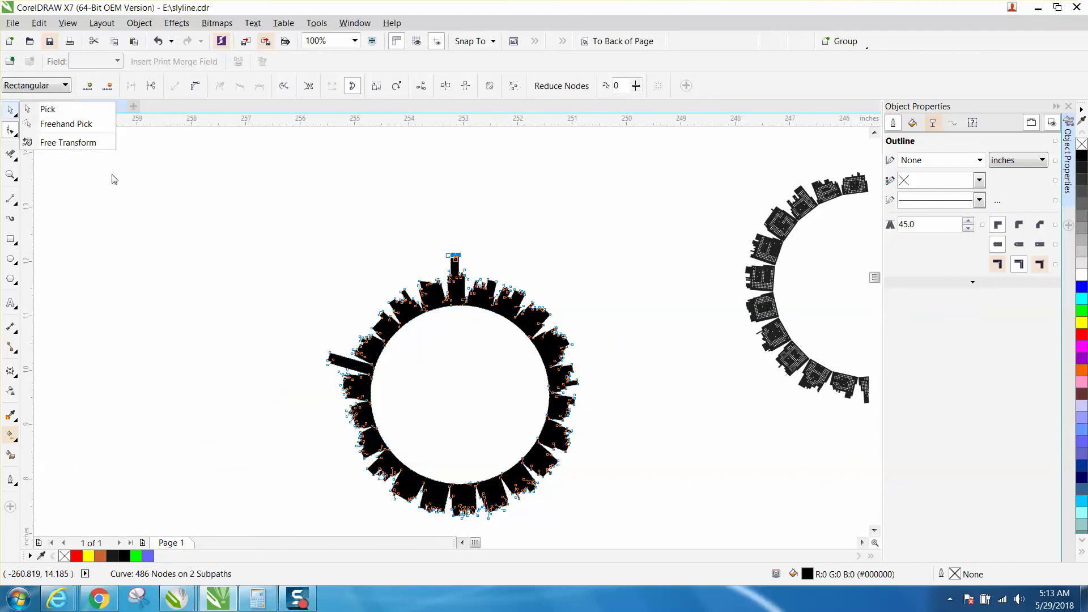
pyautogui.click(15, 179)
pyautogui.click(48, 172)
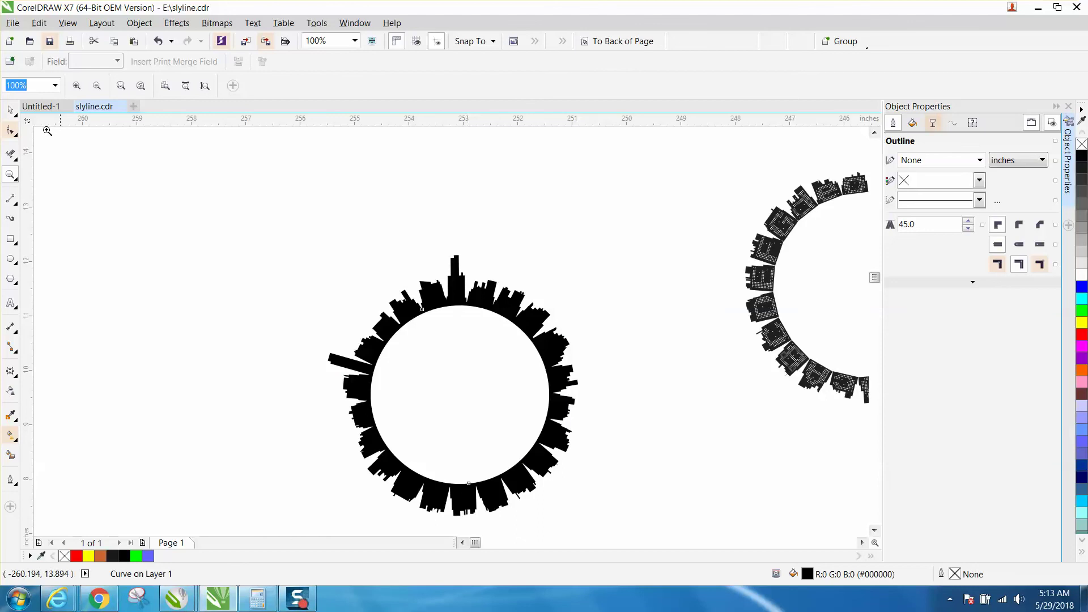
pyautogui.click(11, 110)
# Rotate the ring to bring another building to the top and zoom in on it.
pyautogui.click(455, 398)
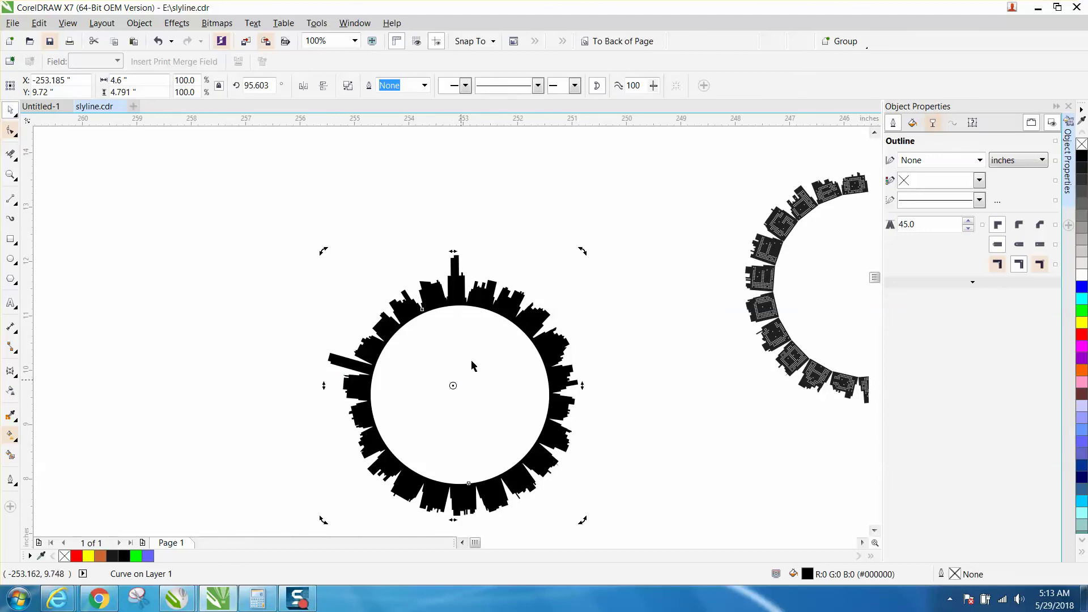
pyautogui.moveTo(582, 253); pyautogui.dragTo(291, 375)
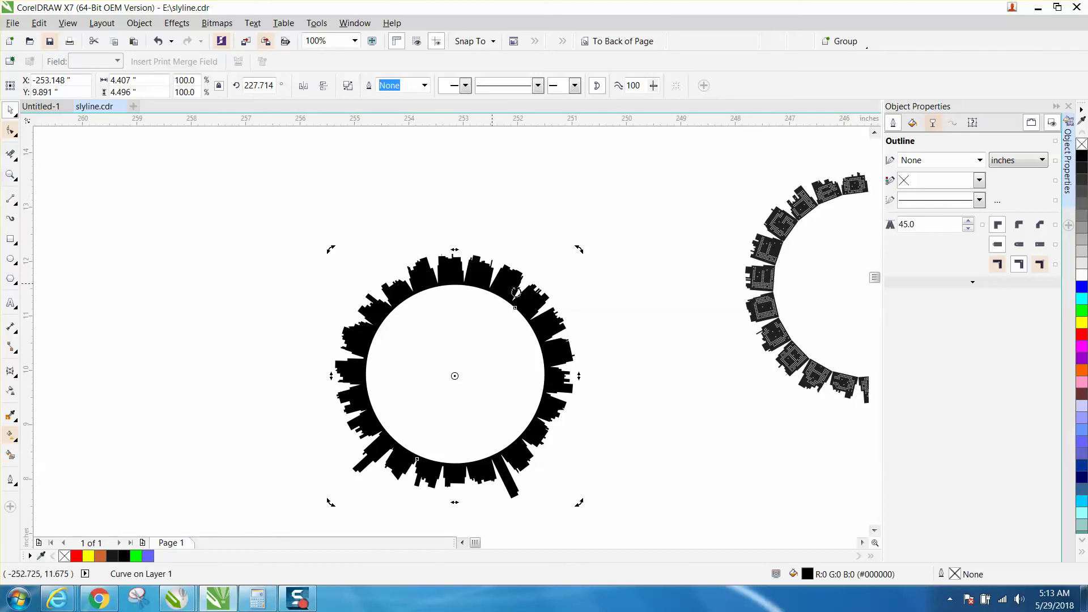
pyautogui.click(10, 174)
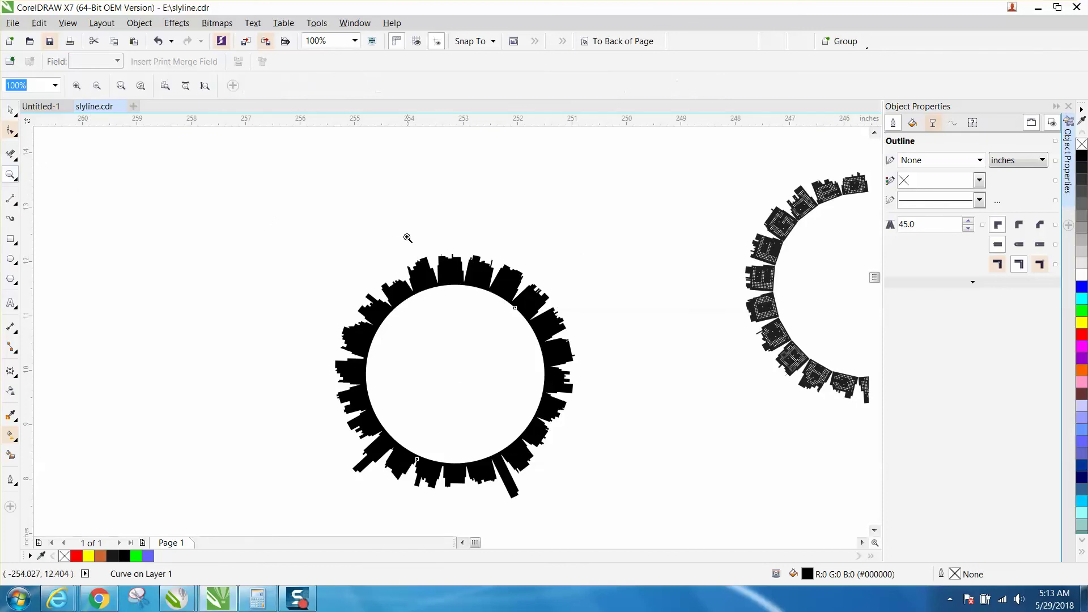
pyautogui.moveTo(407, 237); pyautogui.dragTo(552, 318)
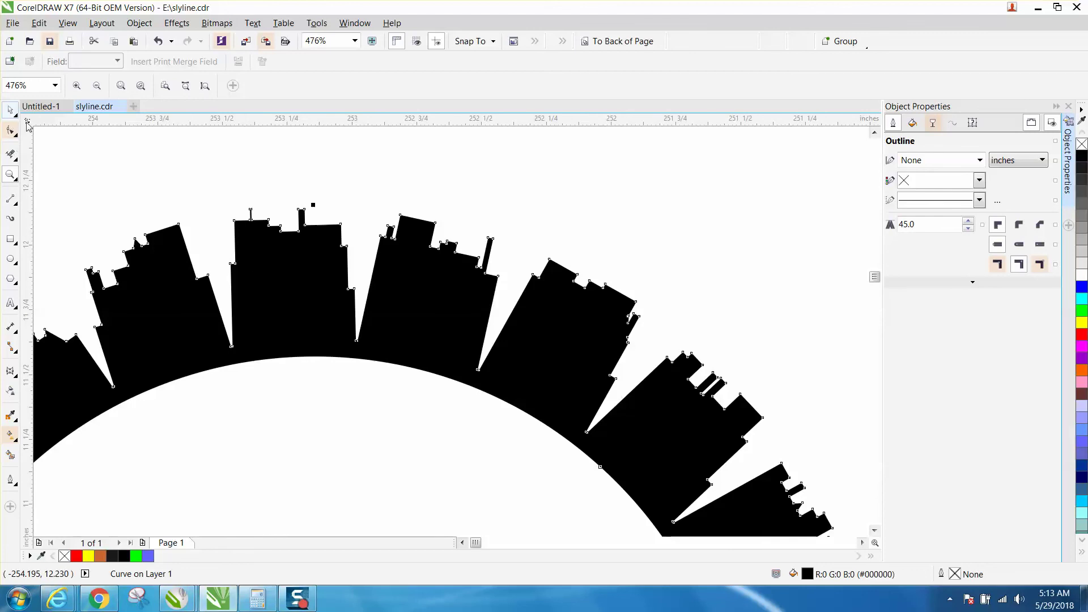
pyautogui.press('space')
pyautogui.scroll(-3, 308, 285)
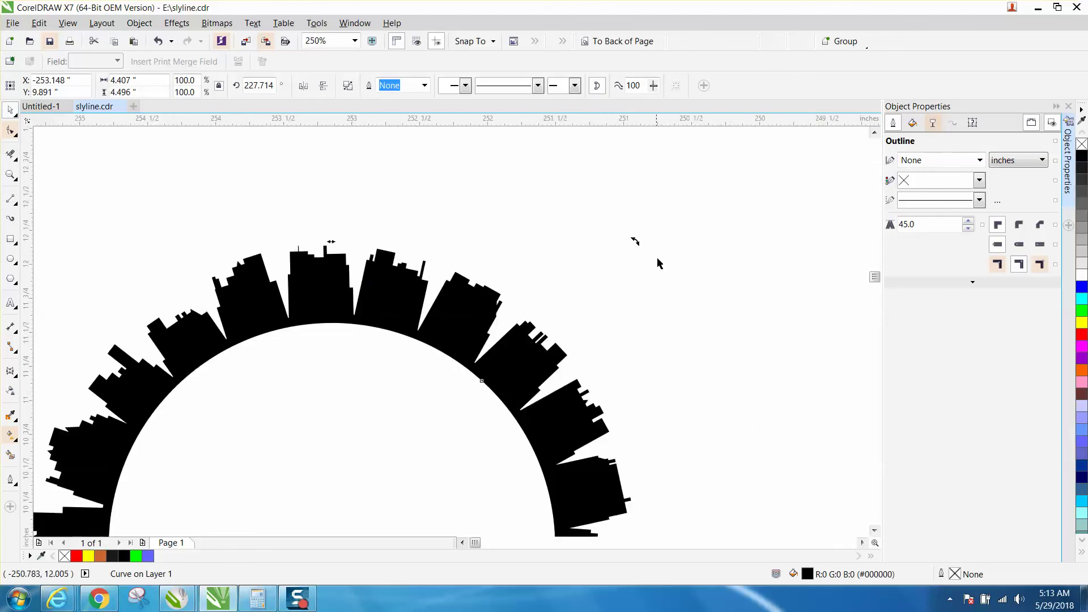
pyautogui.moveTo(636, 240); pyautogui.dragTo(636, 242)
# Raise the topmost building's top nodes about 0.579 inches.
pyautogui.click(10, 131)
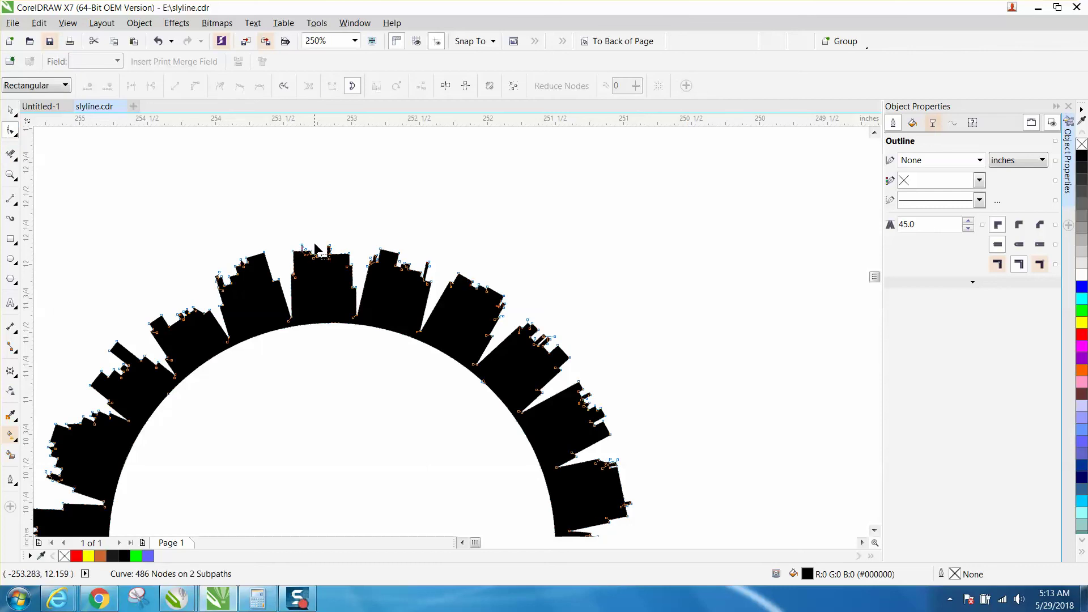
pyautogui.moveTo(283, 237); pyautogui.dragTo(359, 295)
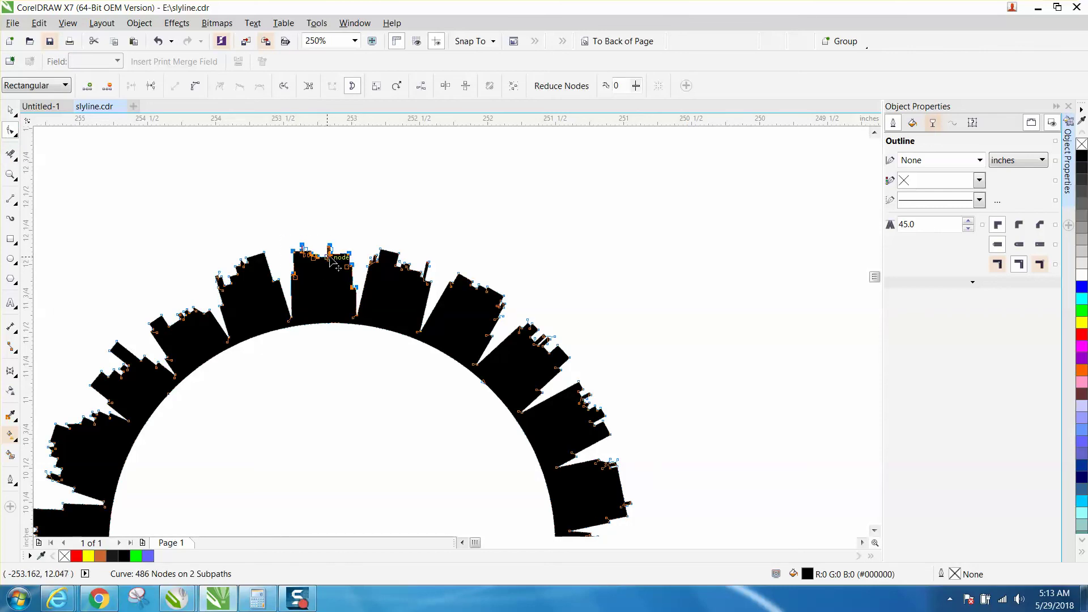
pyautogui.moveTo(330, 262); pyautogui.dragTo(329, 179)
pyautogui.click(380, 209)
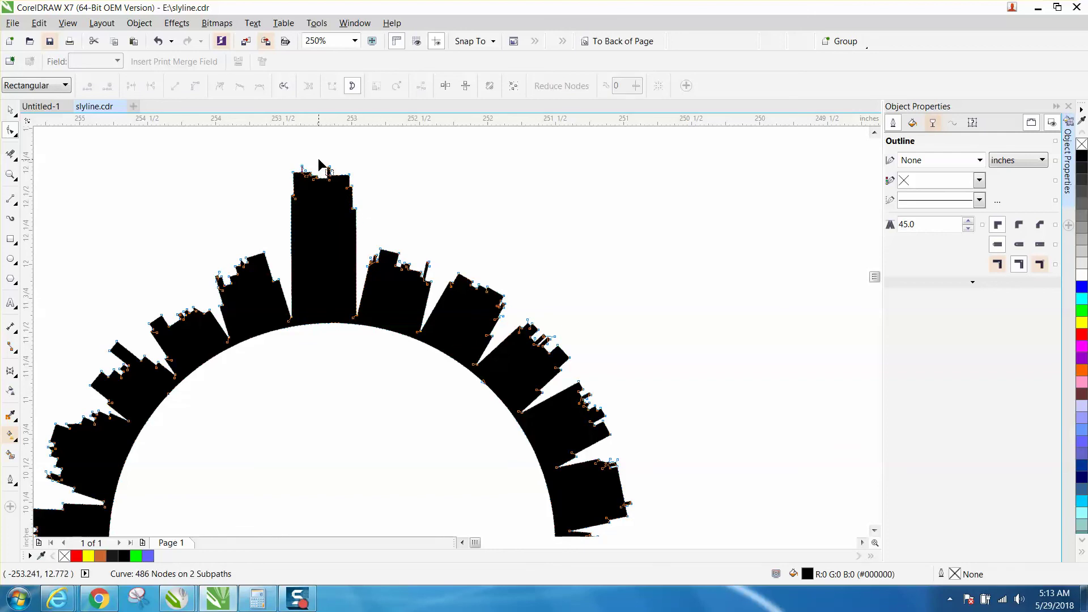
# Drag a roof node up into a 0.233-inch antenna and deselect the ring.
pyautogui.moveTo(318, 163); pyautogui.dragTo(329, 136)
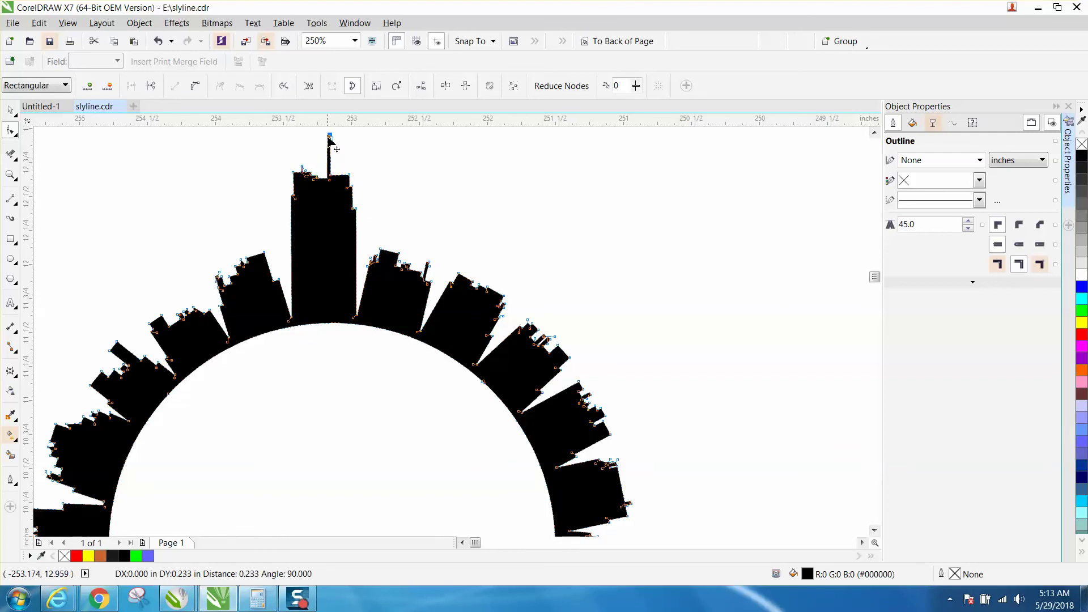
pyautogui.moveTo(329, 138); pyautogui.dragTo(330, 137)
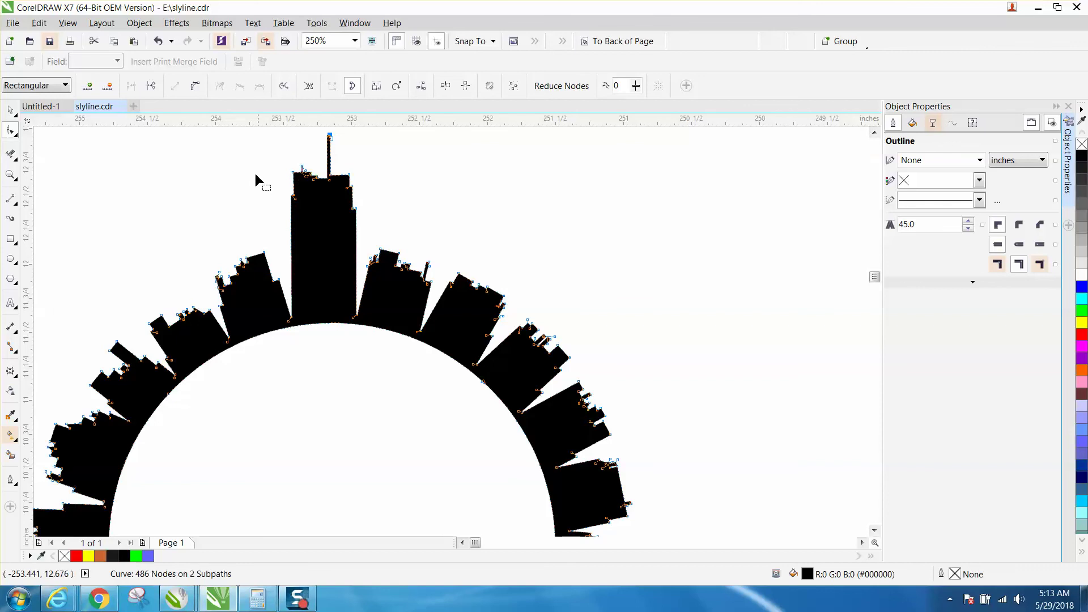
pyautogui.click(10, 111)
pyautogui.click(181, 195)
pyautogui.scroll(-4, 427, 320)
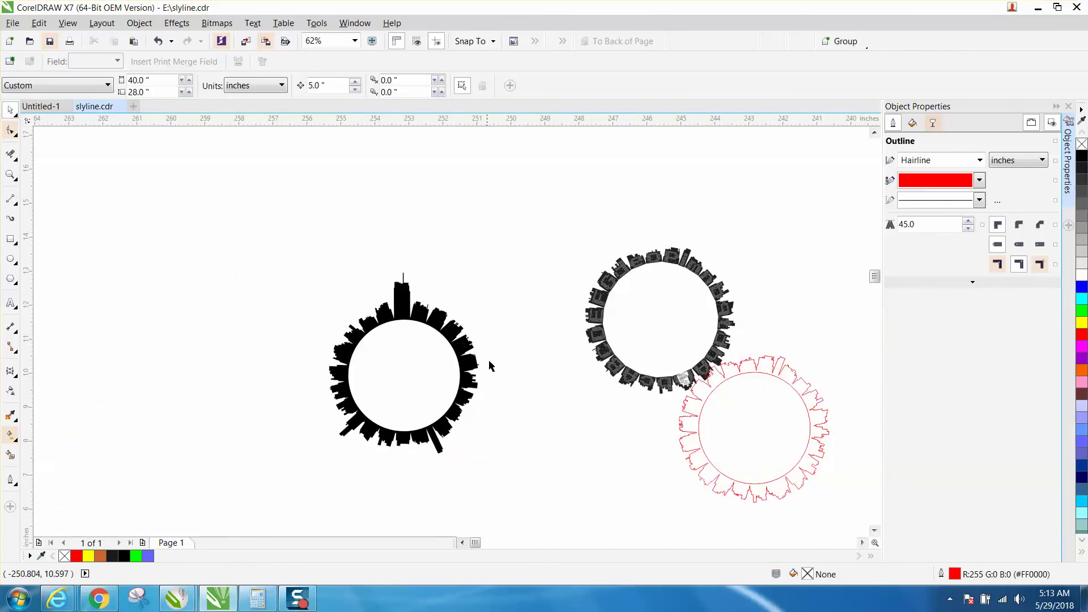
pyautogui.click(11, 175)
pyautogui.moveTo(305, 270); pyautogui.dragTo(553, 474)
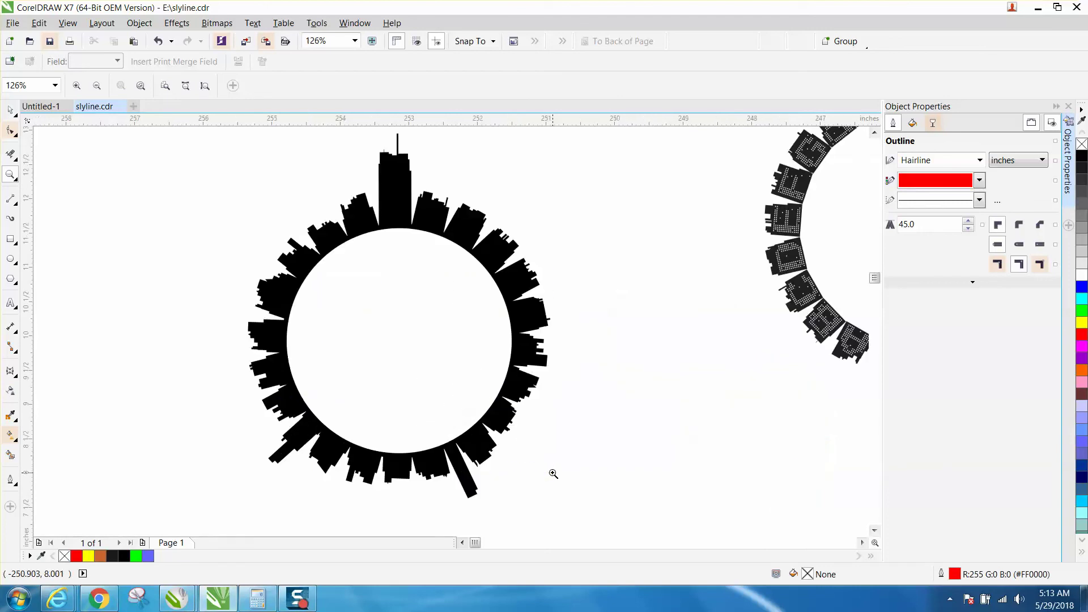